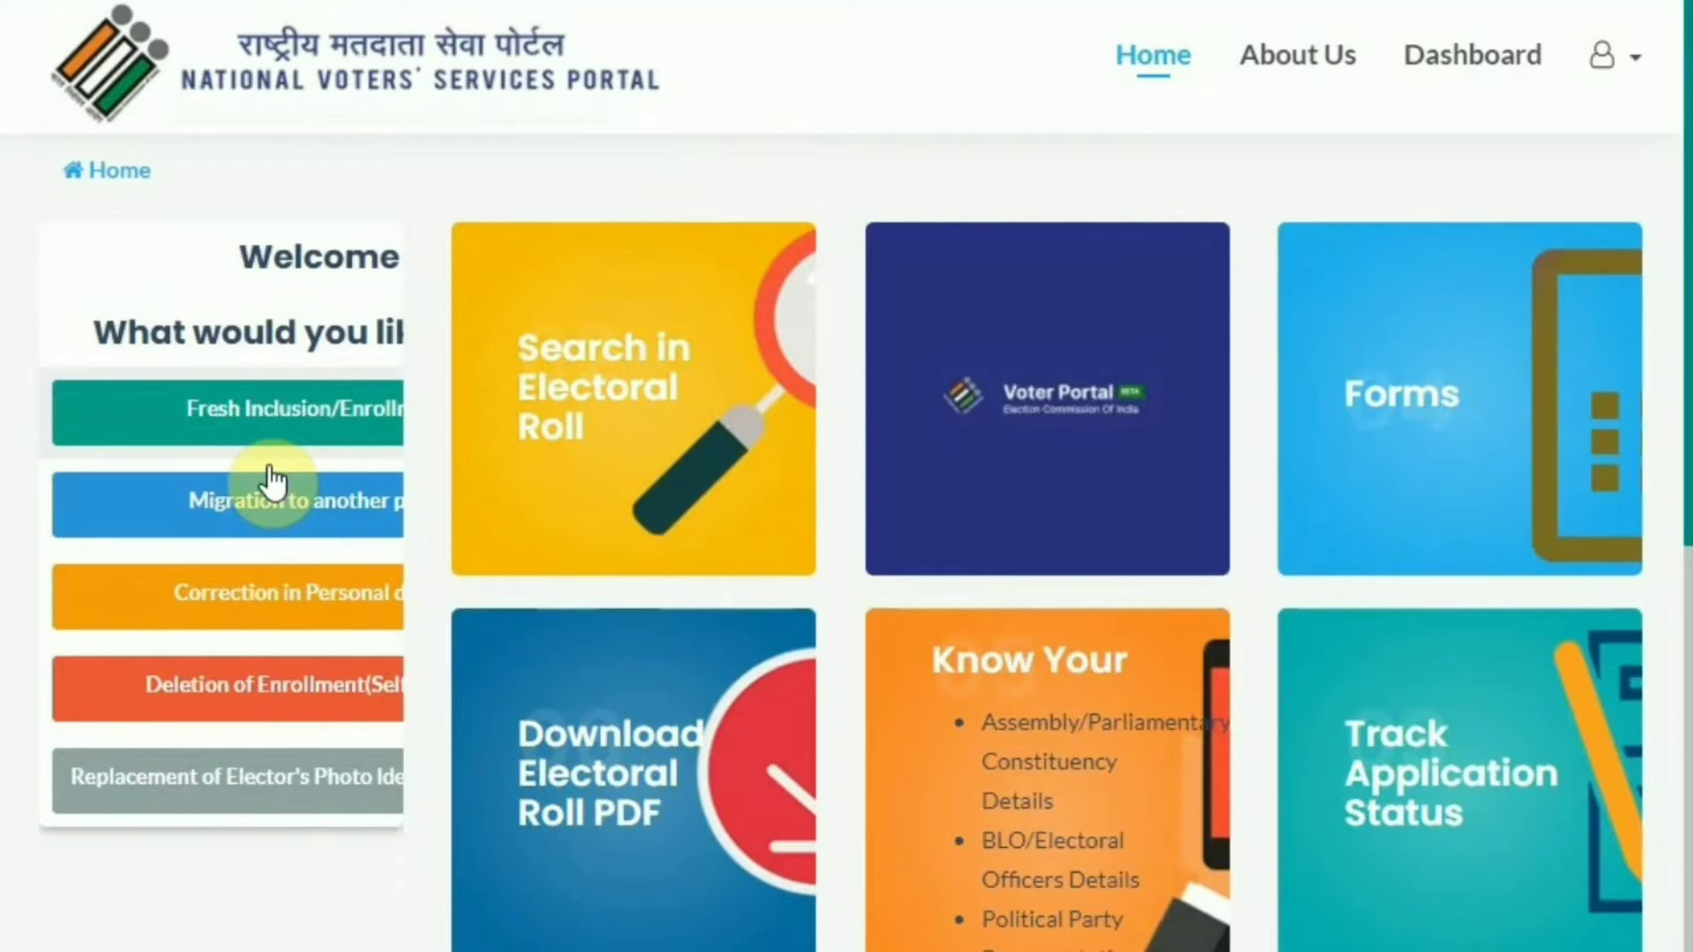
- Start a family migration request within the constituency, entering the family member's EPIC number
left_click(257, 510)
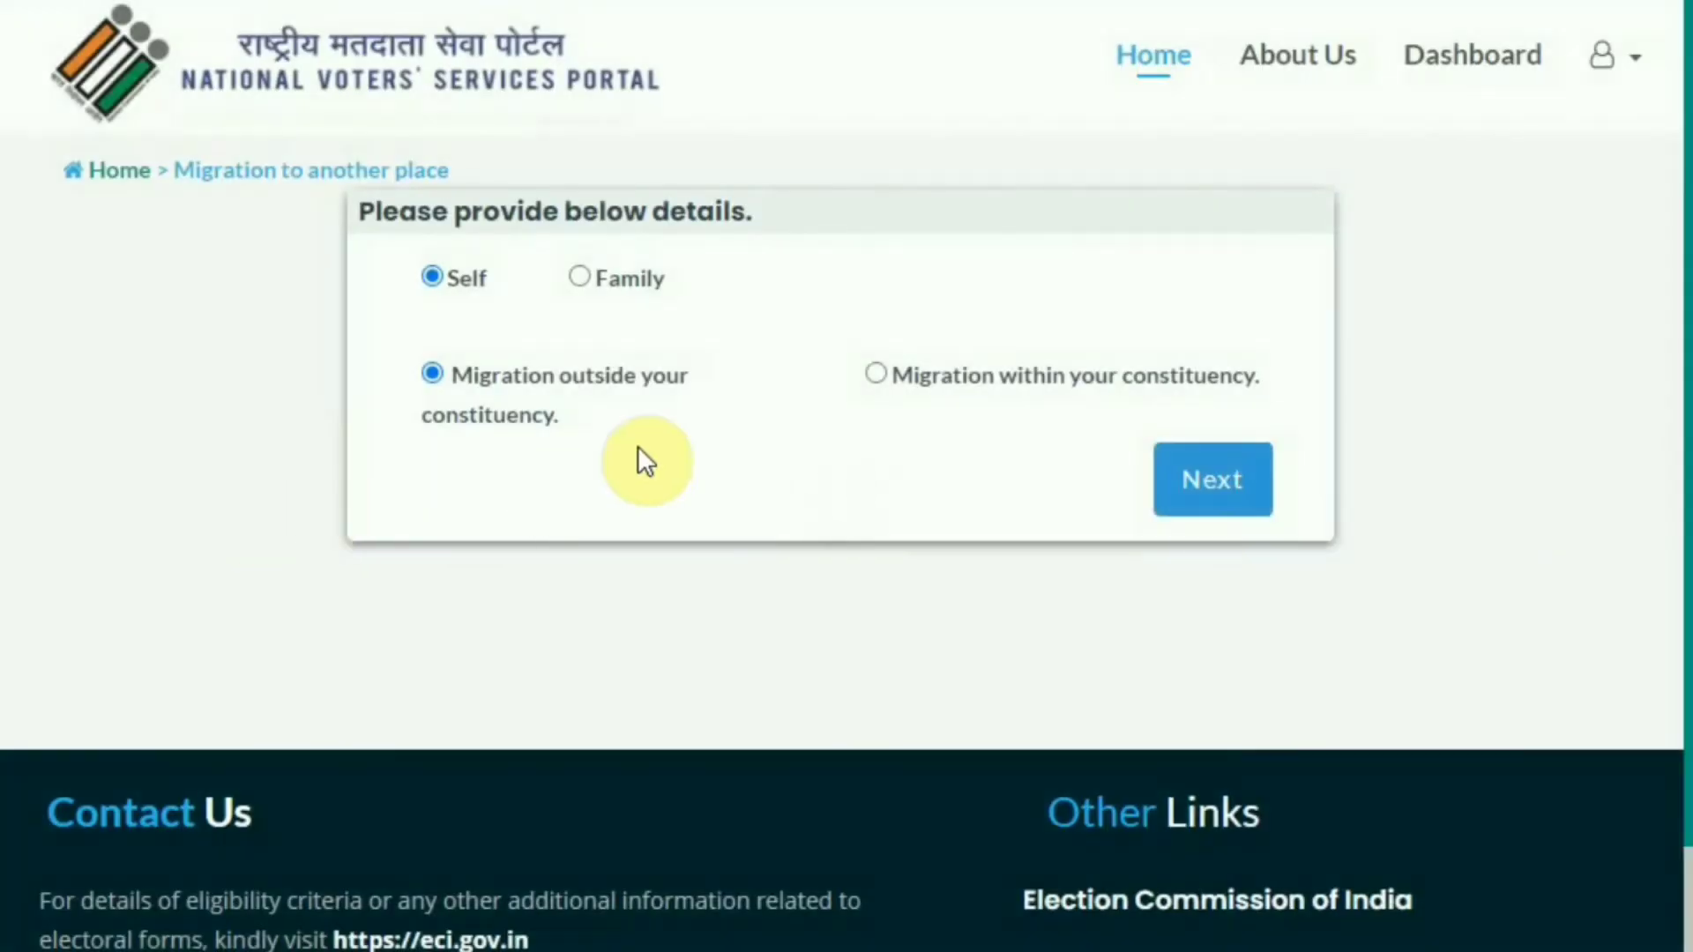
left_click(585, 272)
left_click(688, 362)
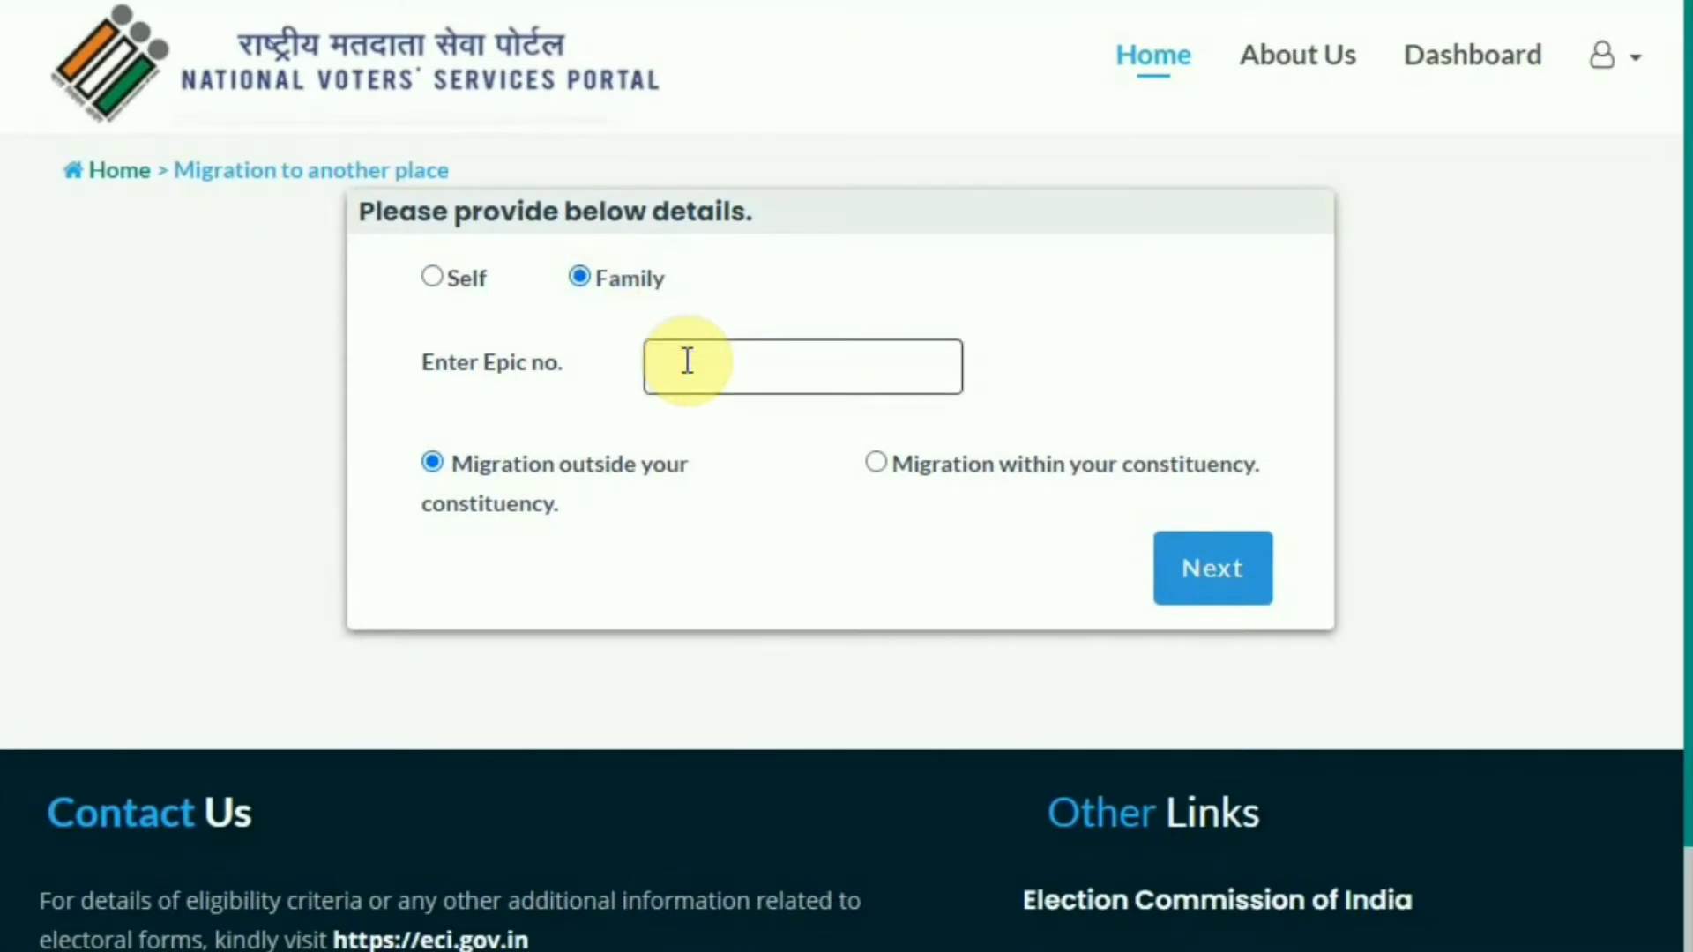
type("se")
key("BackSpace")
key("BackSpace")
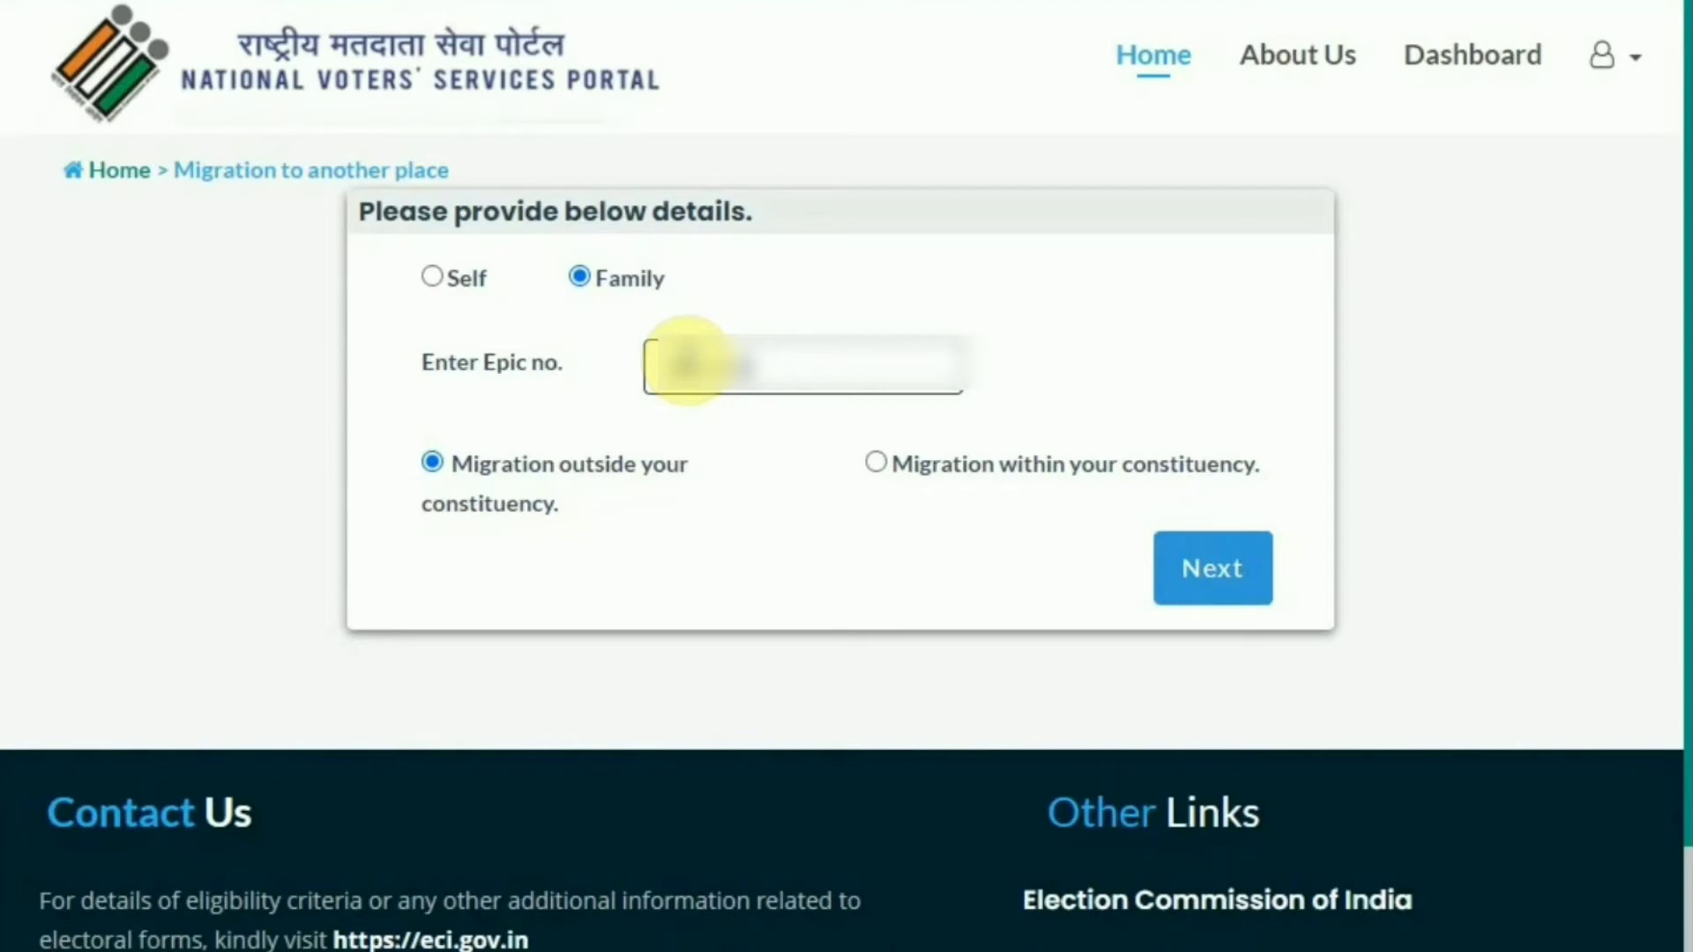
type("1234")
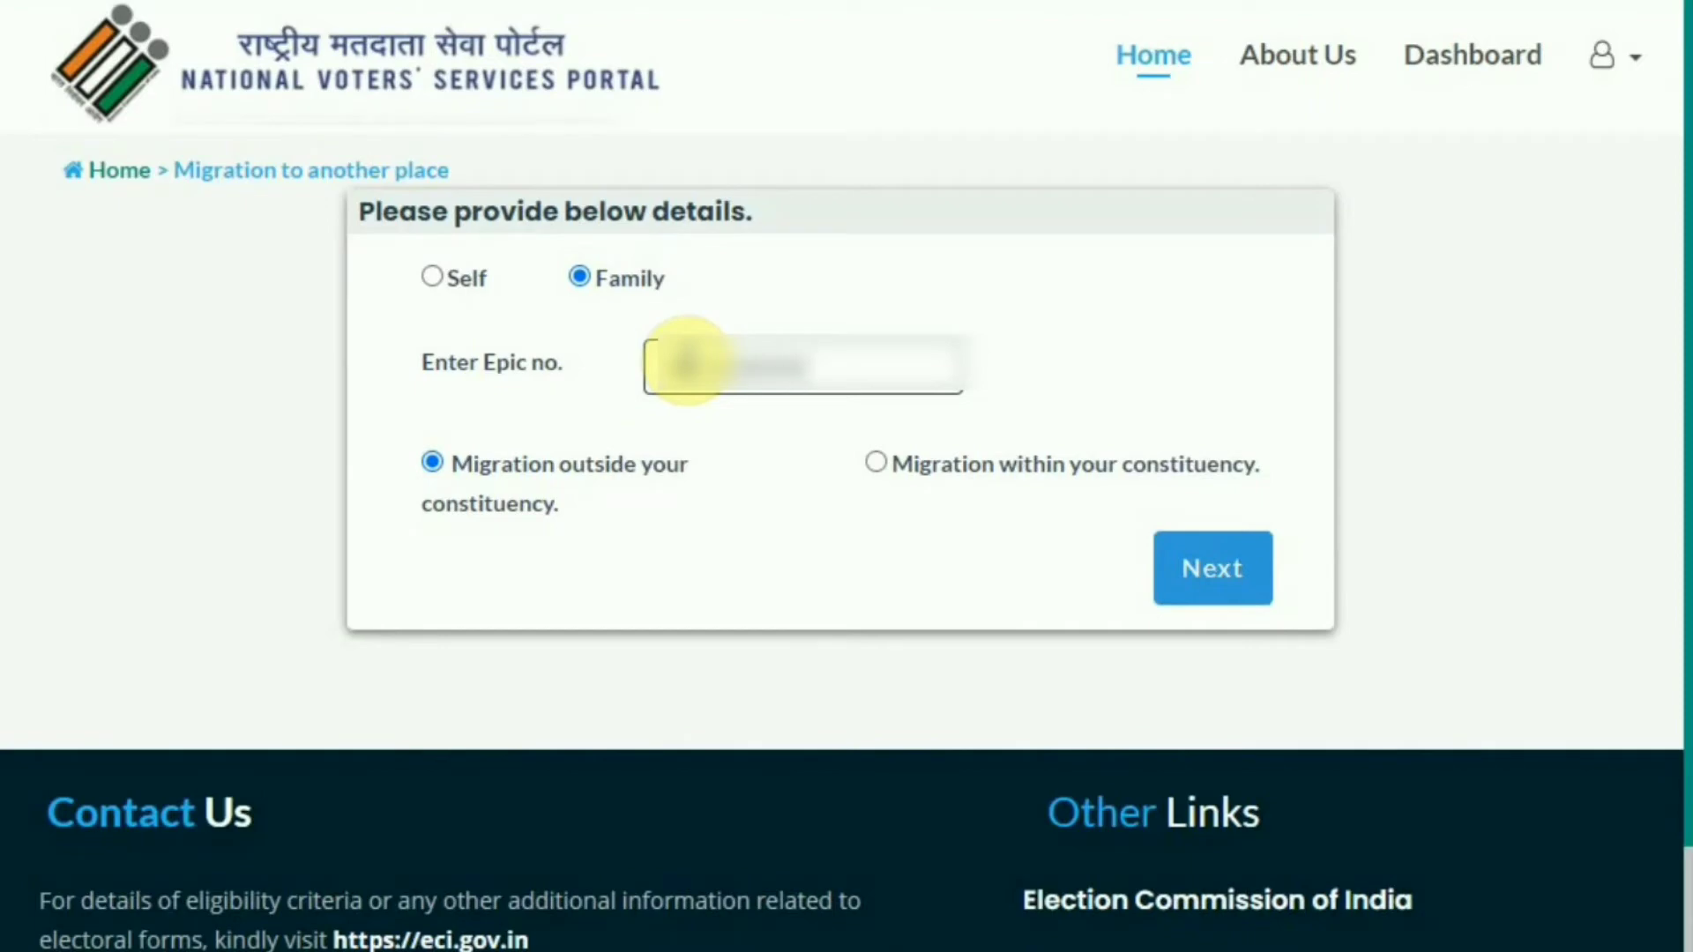
left_click(875, 460)
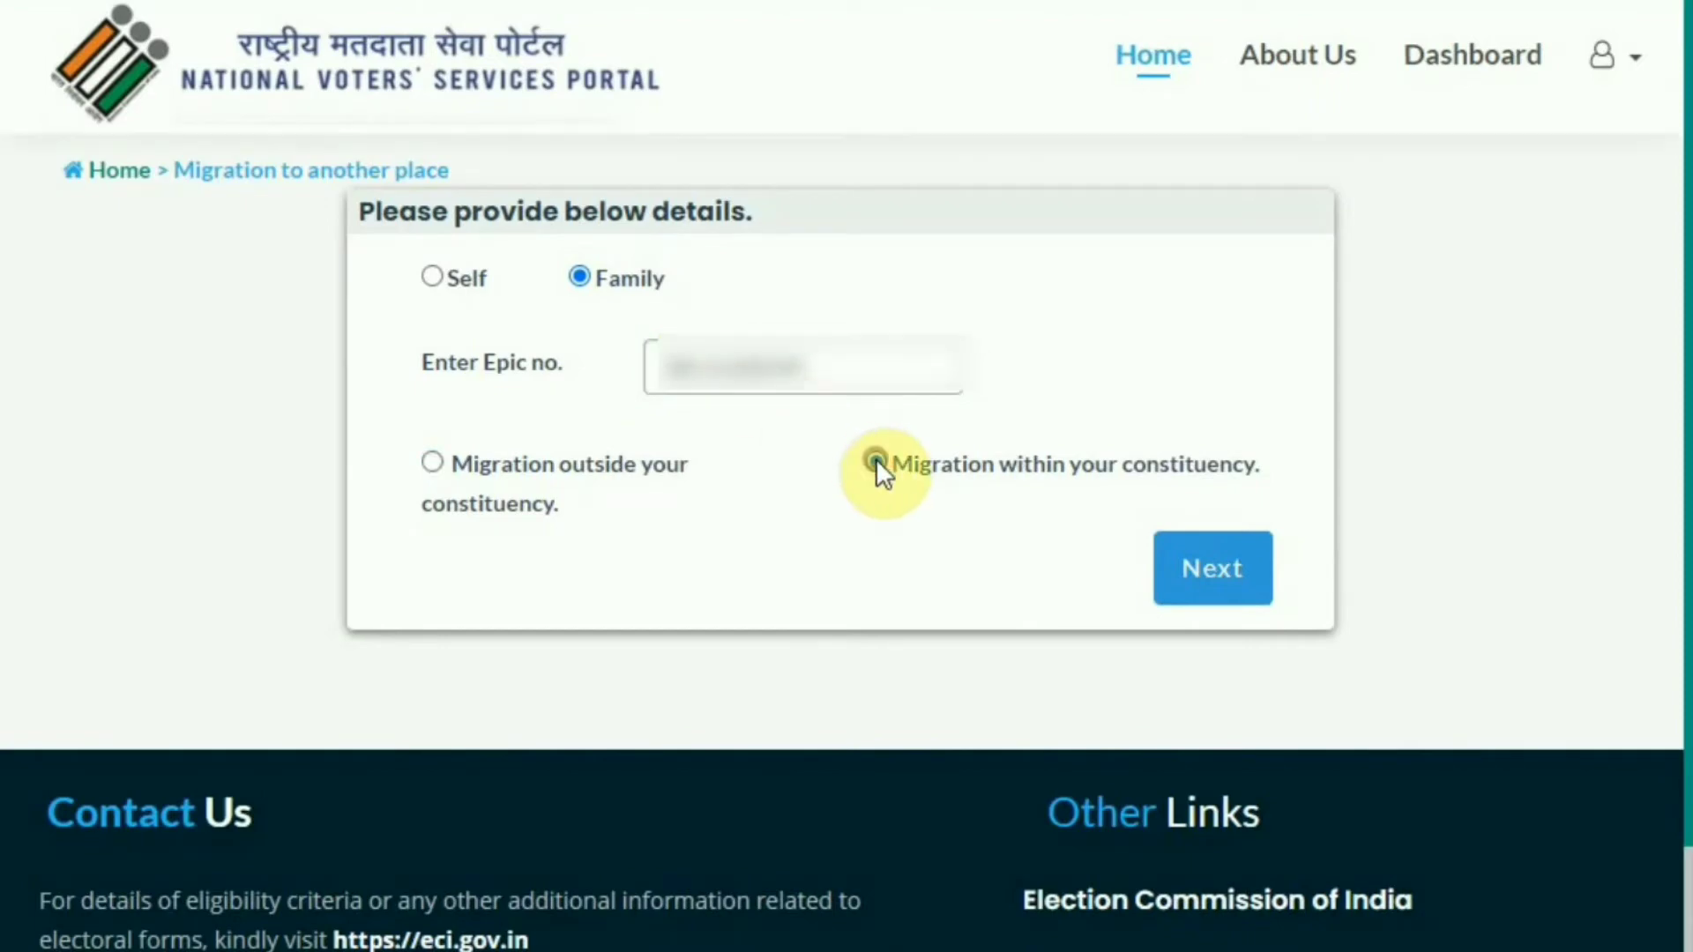
left_click(1248, 572)
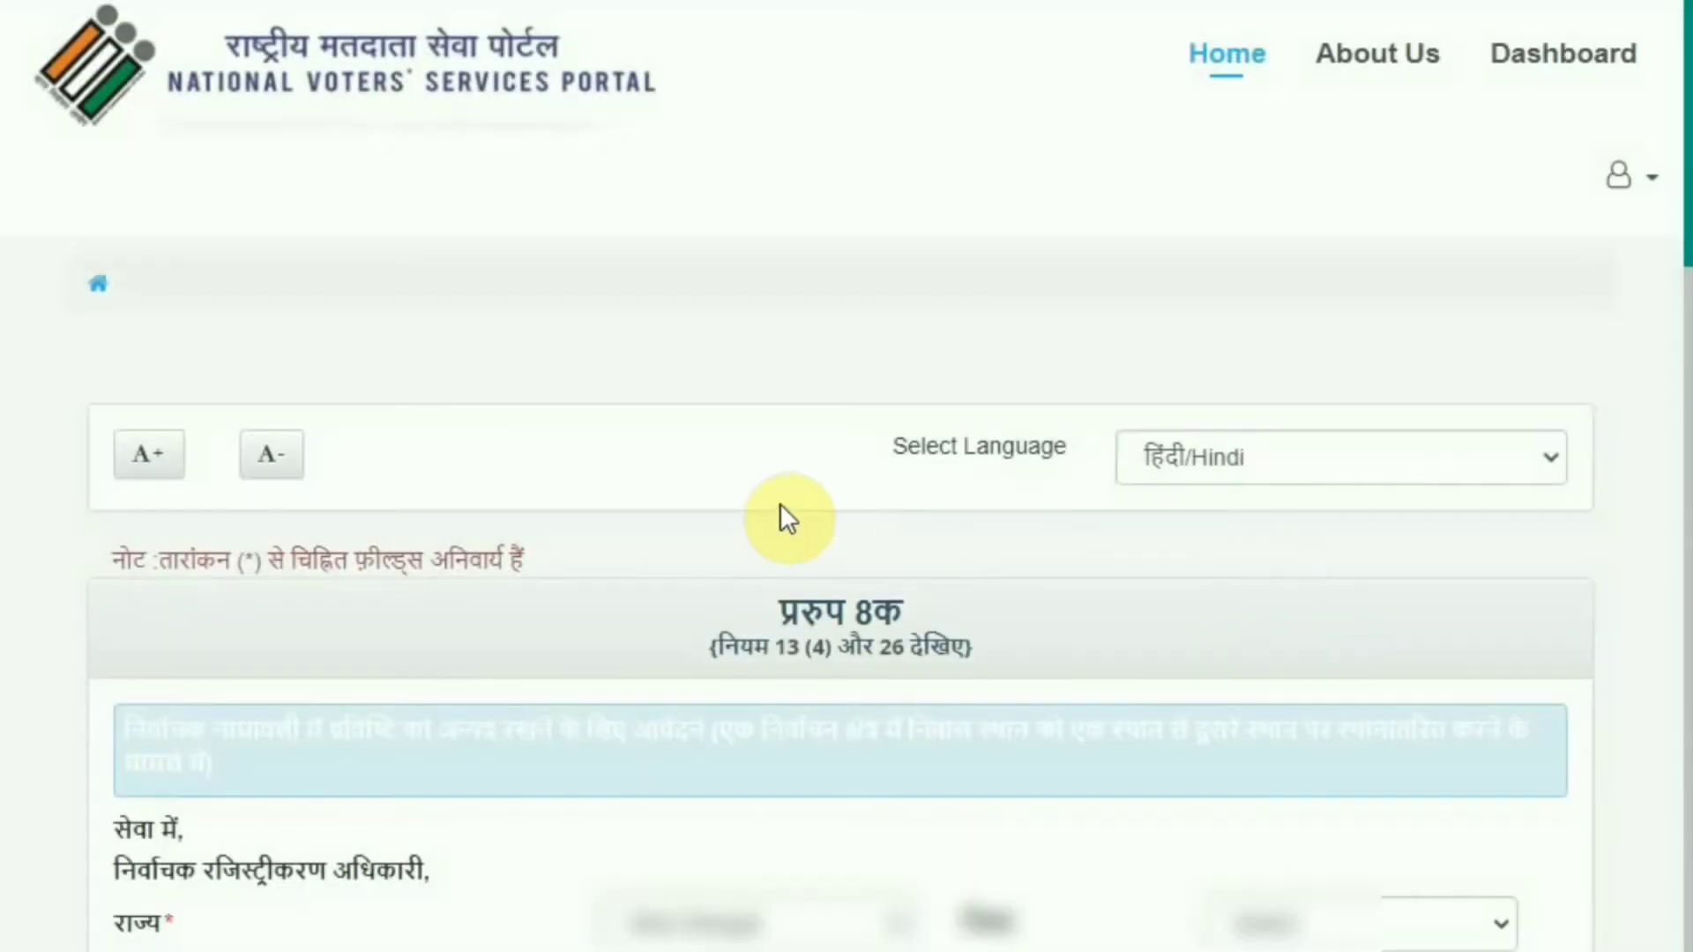
- Switch the application form's language to English
scroll(785, 515, "down", 4)
scroll(782, 507, "up", 4)
left_click(1242, 452)
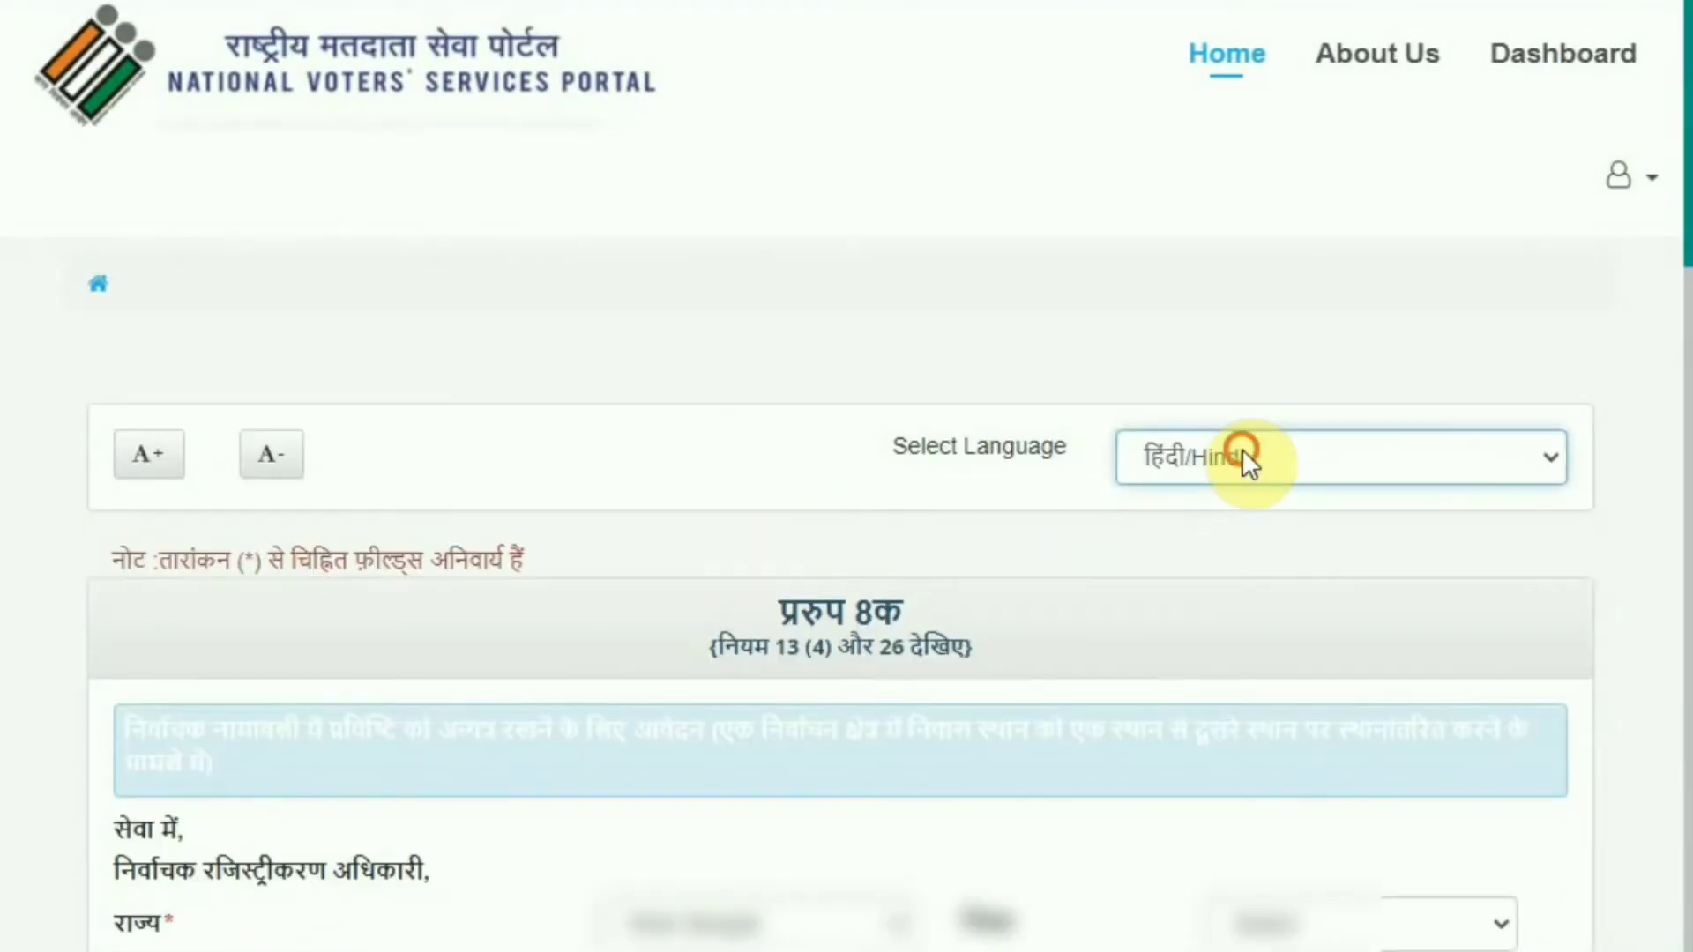
left_click(1241, 532)
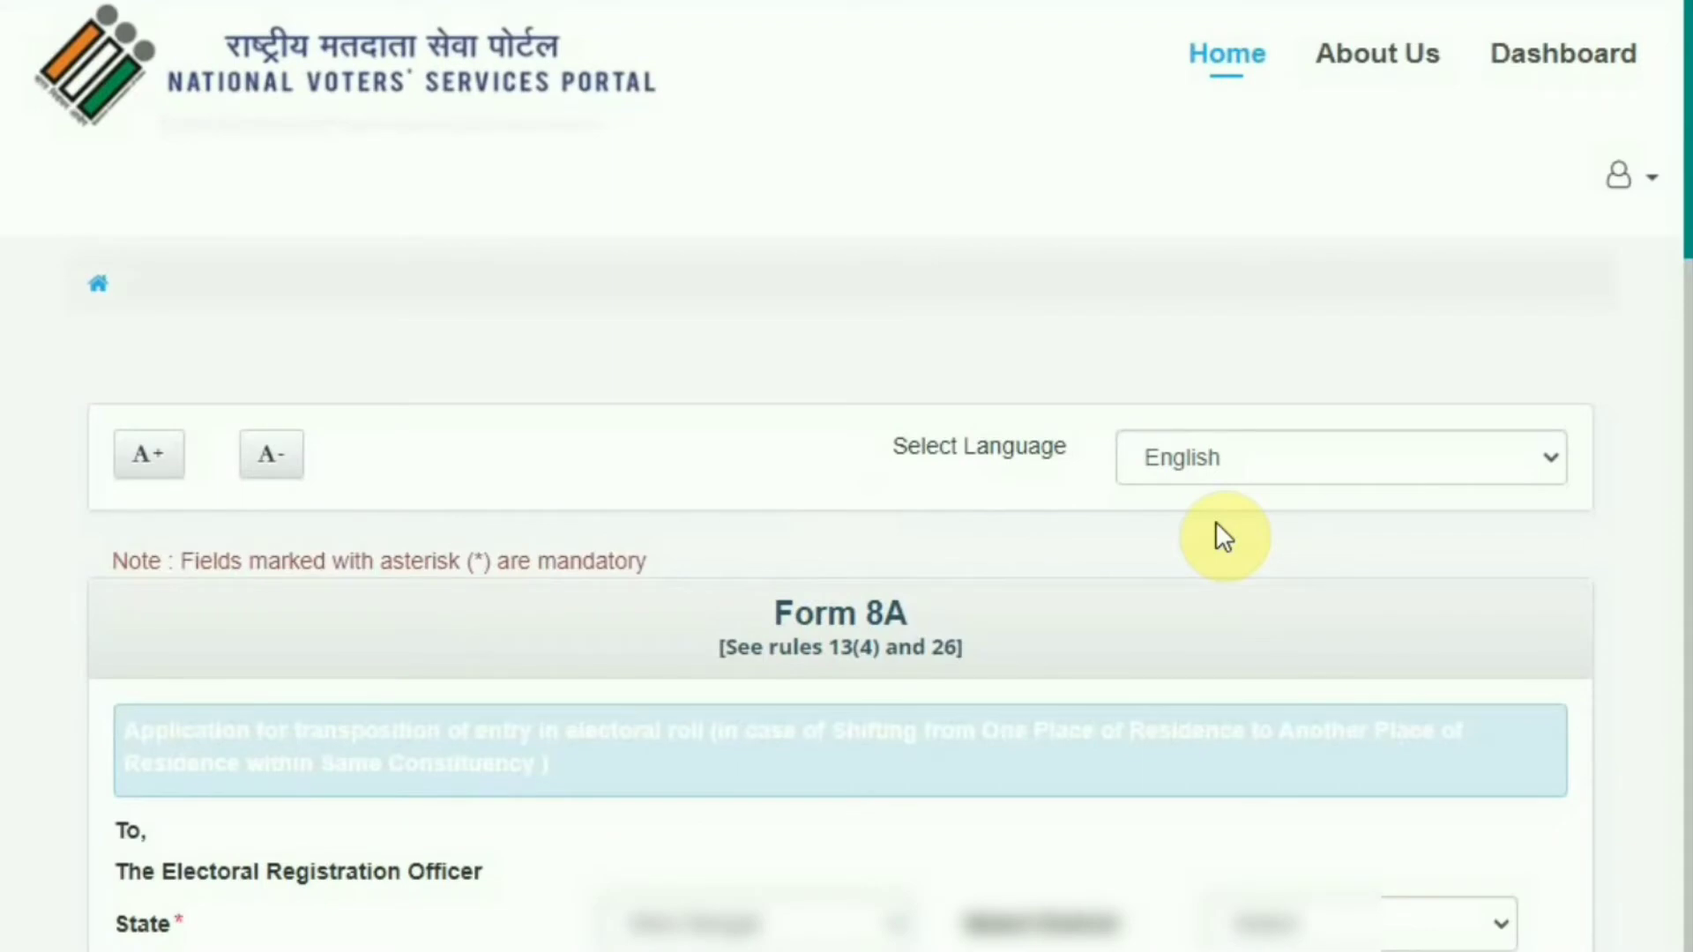
- Select the applicant's district and the Sujapur assembly constituency for the Electoral Registration Officer
scroll(1102, 827, "down", 5)
left_click(1256, 432)
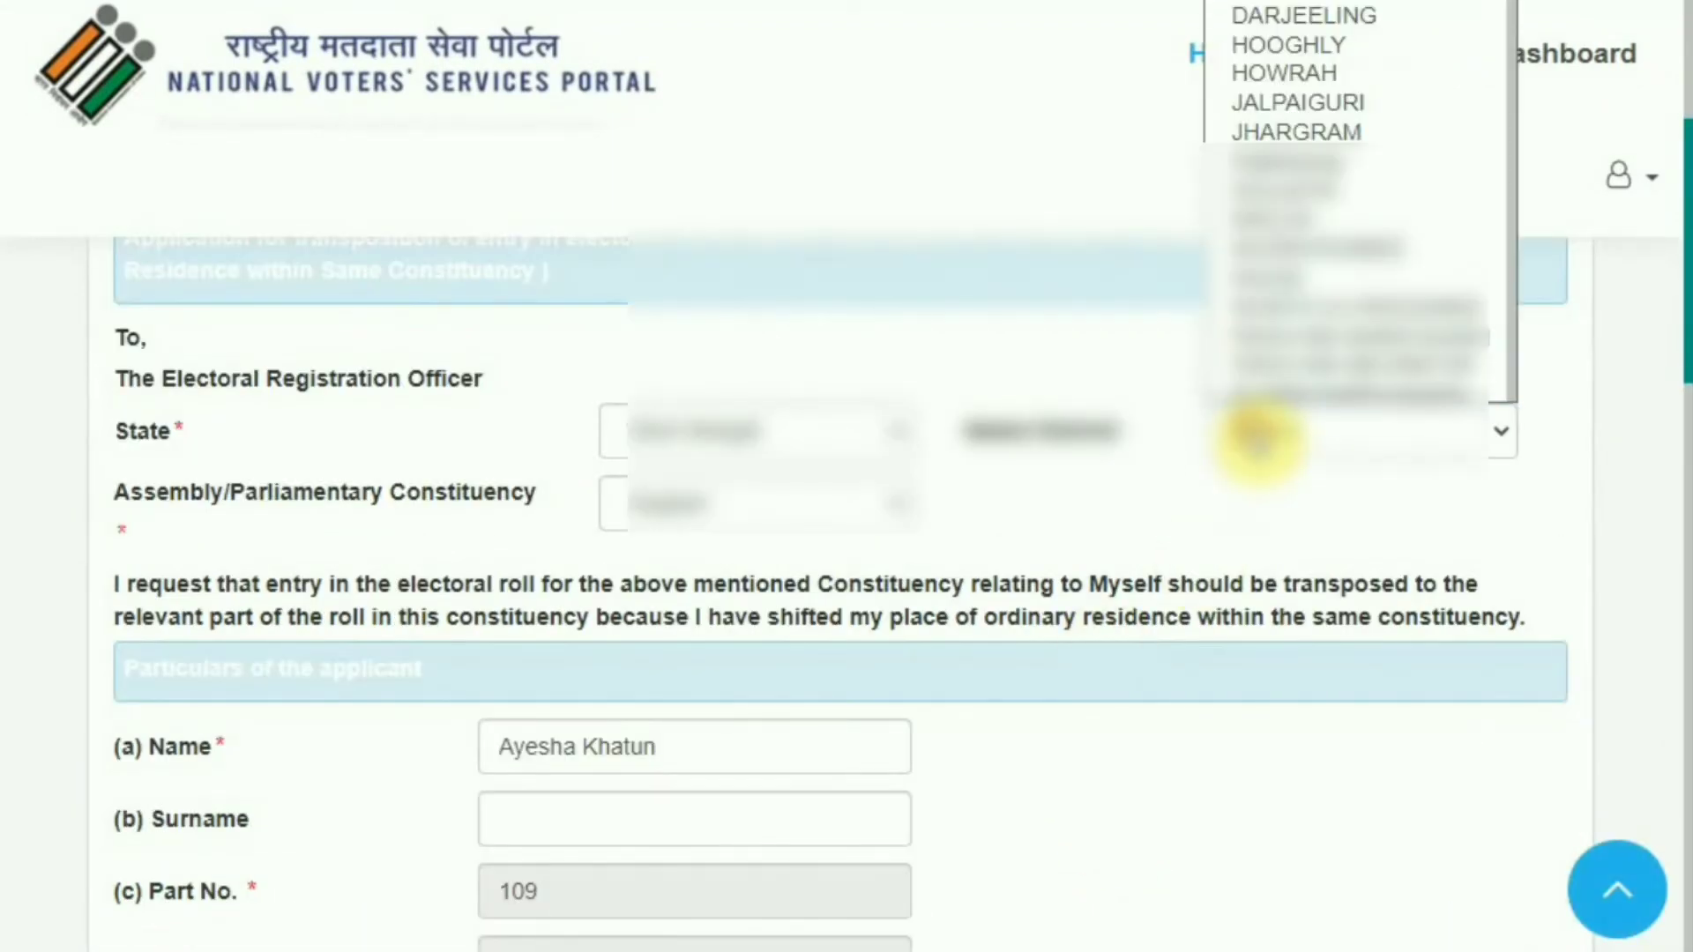
scroll(1279, 370, "down", 1)
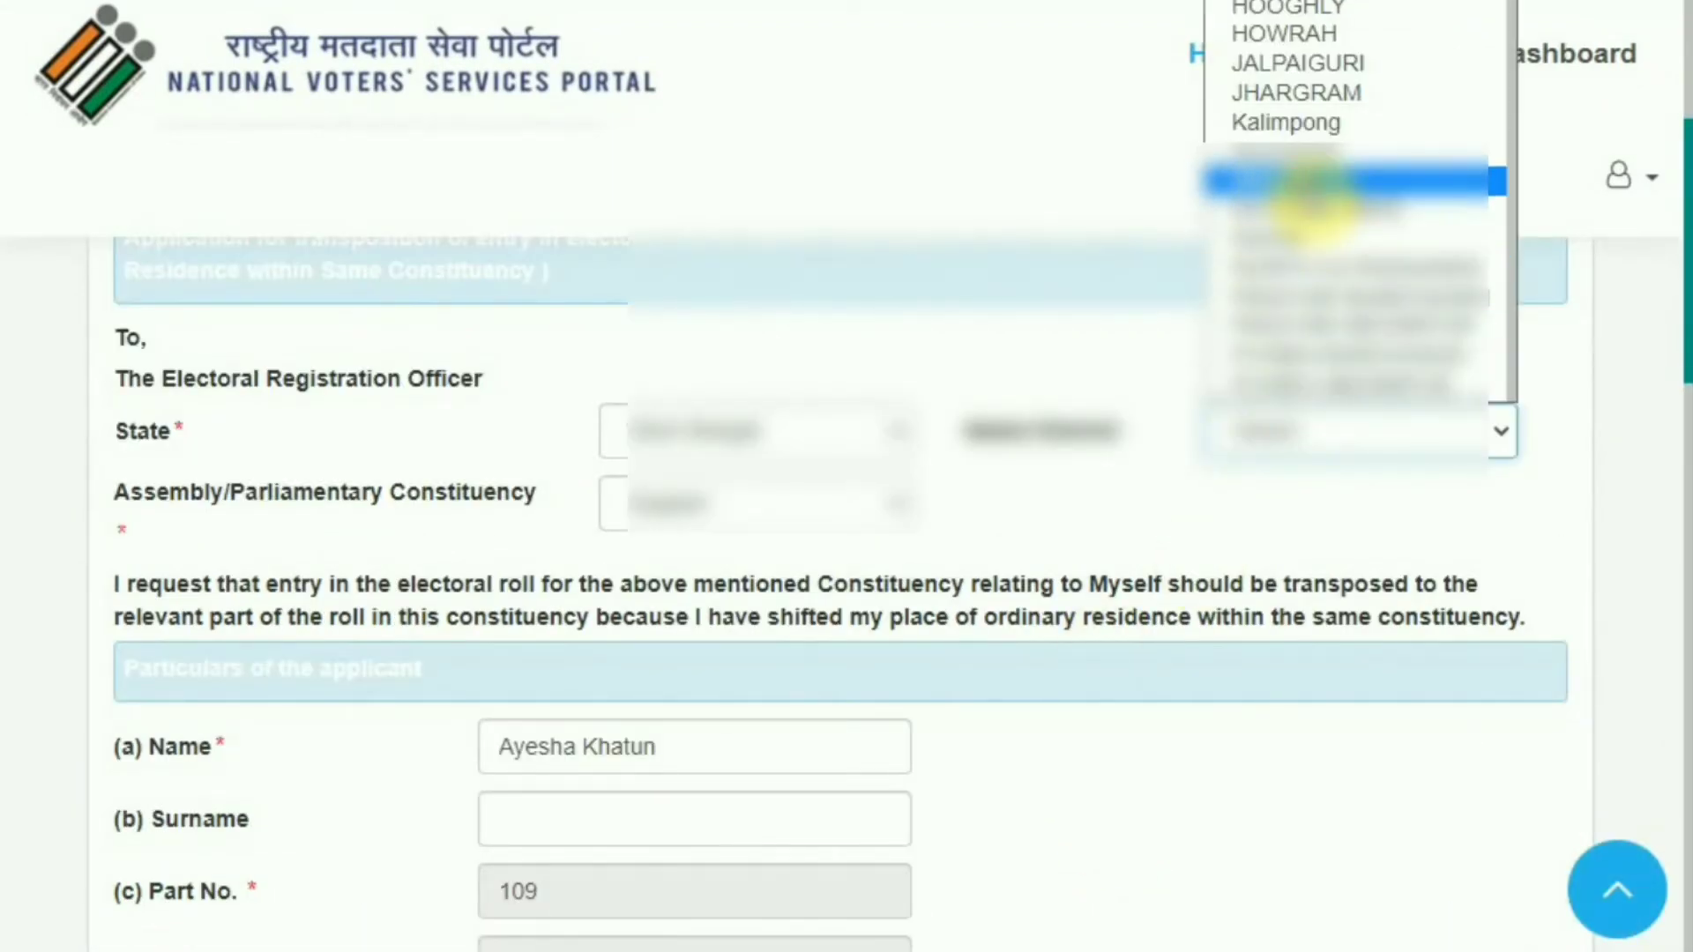
left_click(1305, 184)
left_click(798, 516)
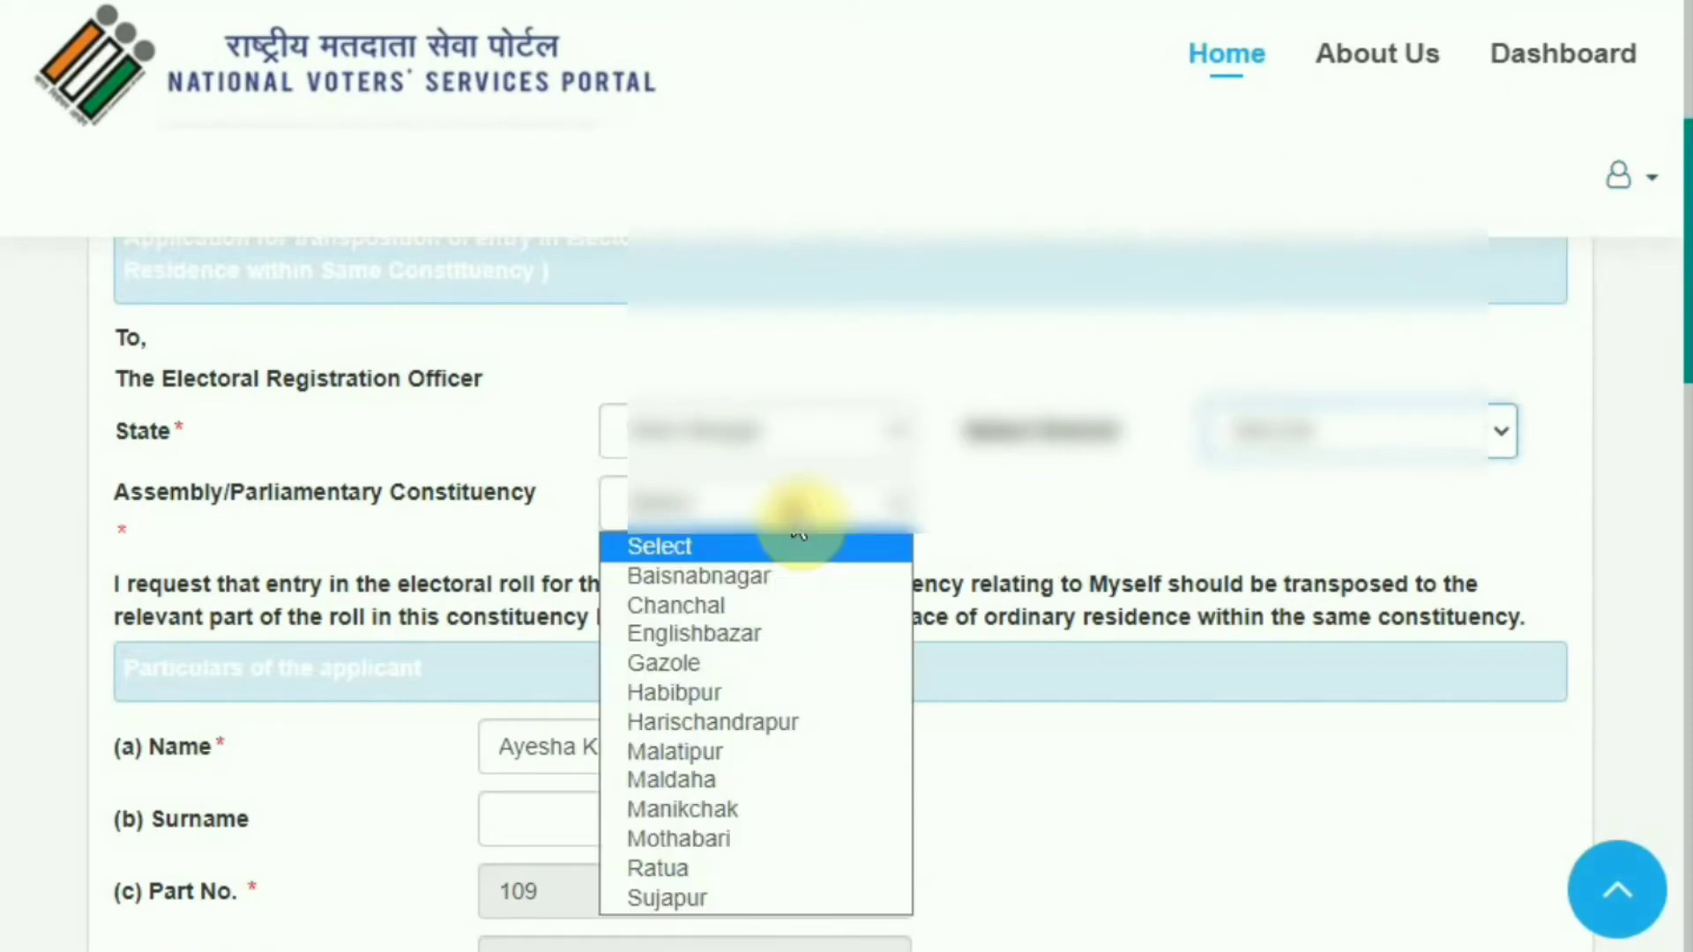
left_click(691, 895)
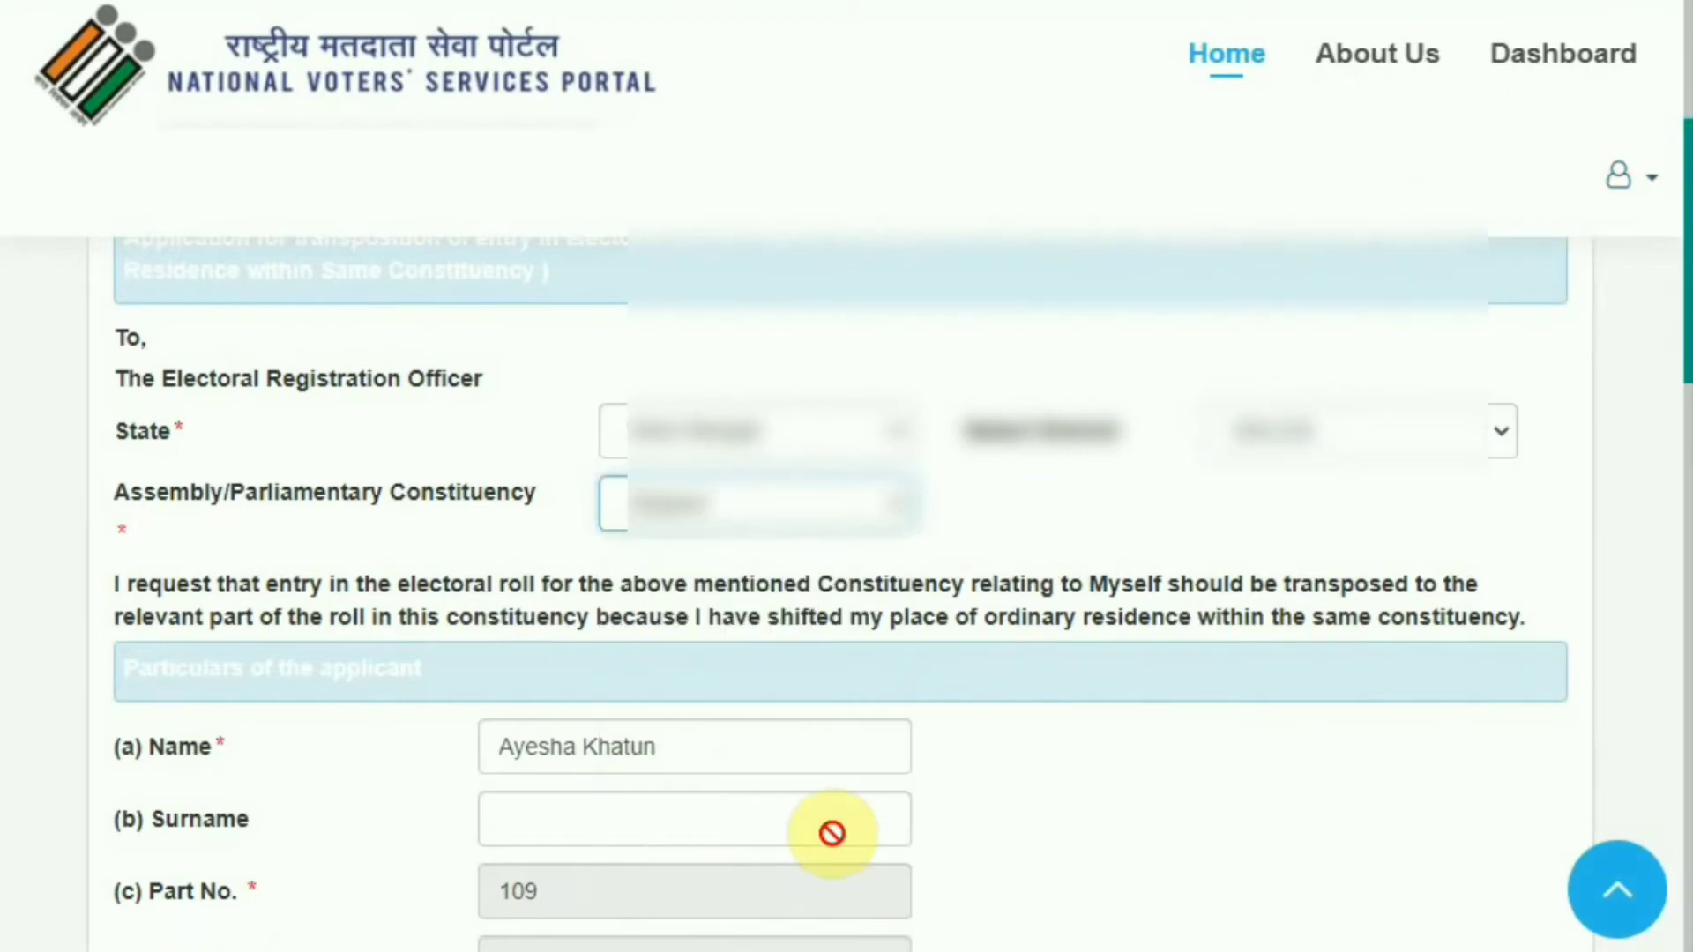
- Paste the family member's EPIC number into the Family_Epic field of the applicant's particulars
scroll(1020, 755, "down", 3)
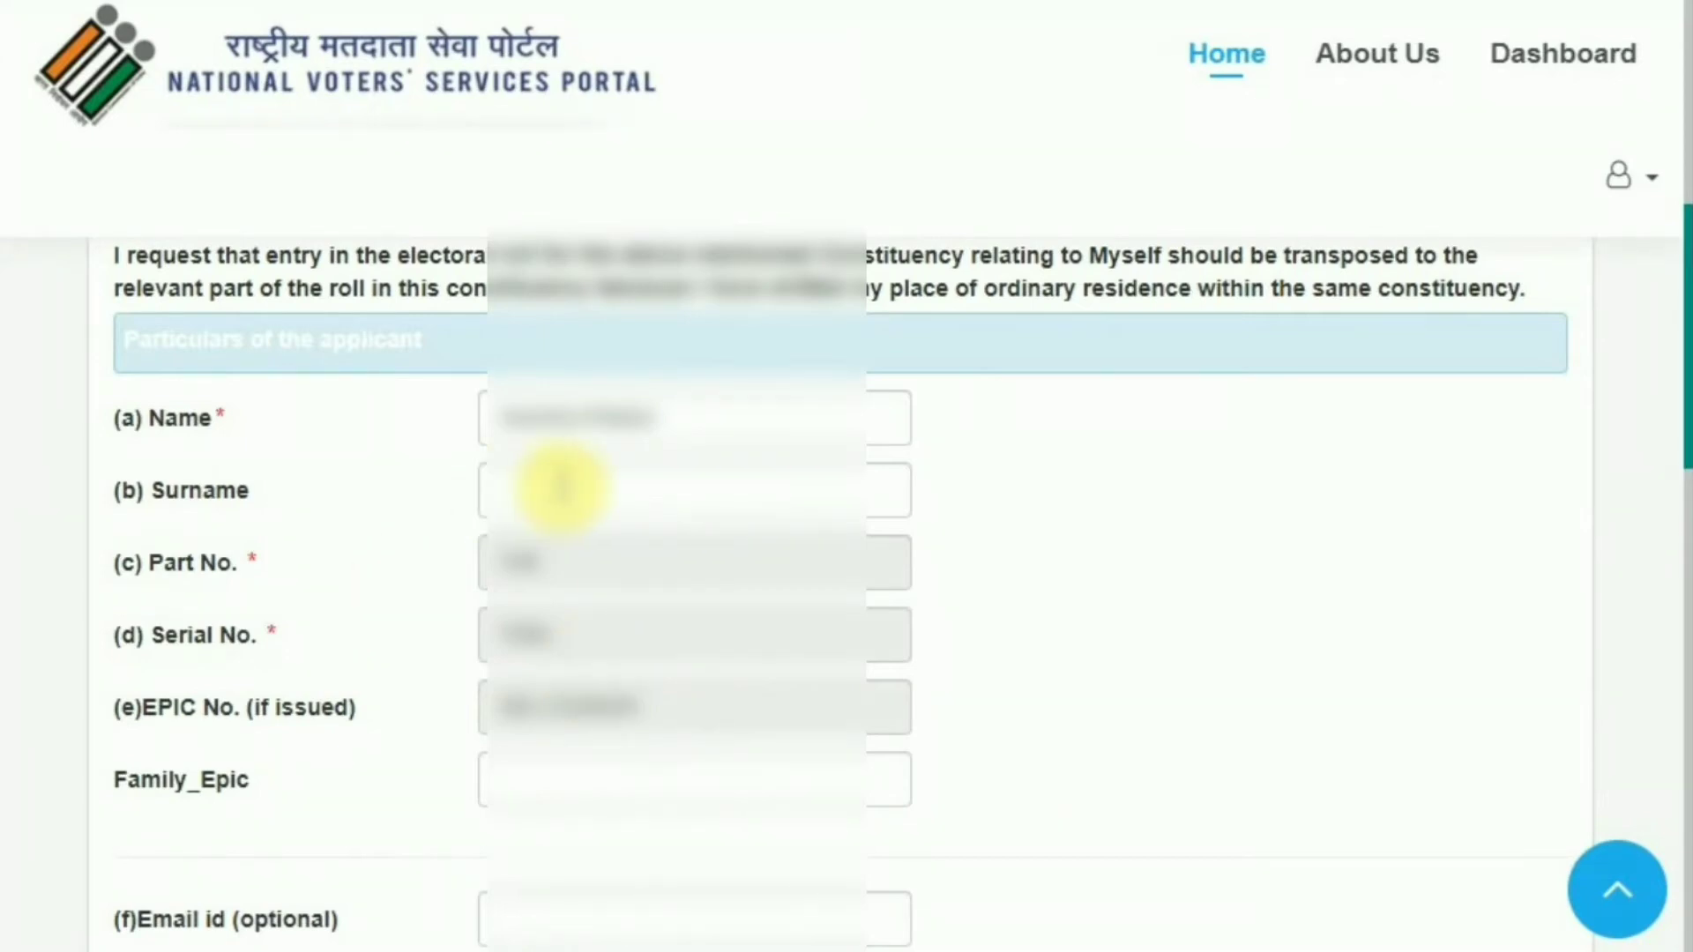
scroll(756, 652, "down", 2)
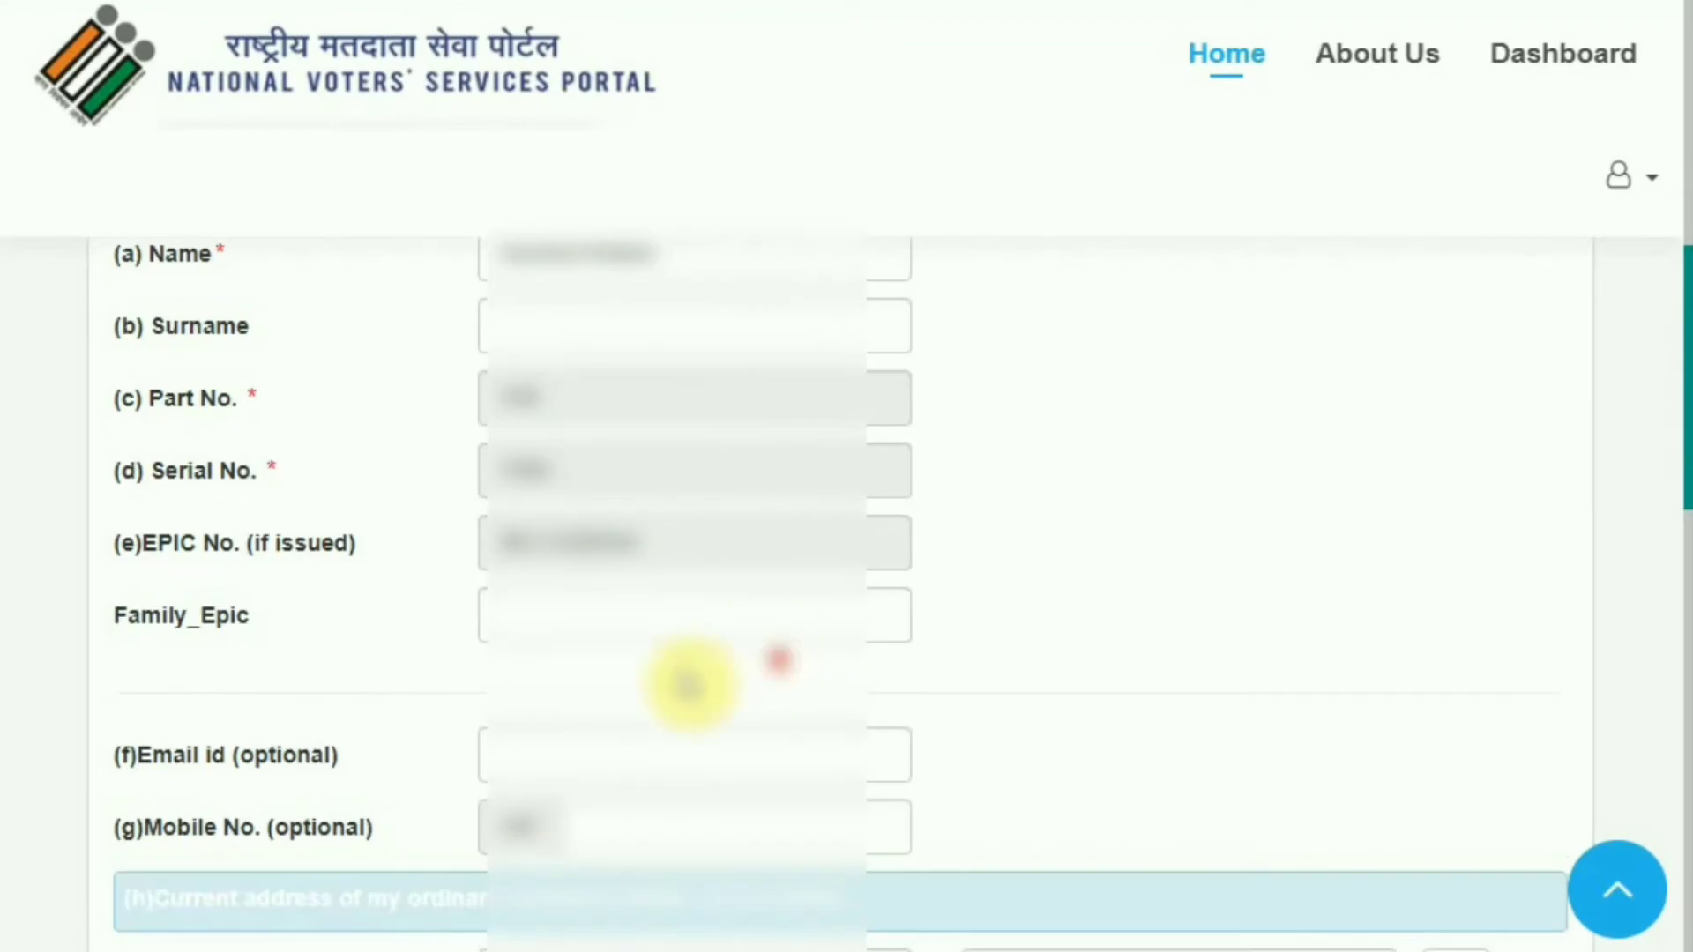
left_click(637, 620)
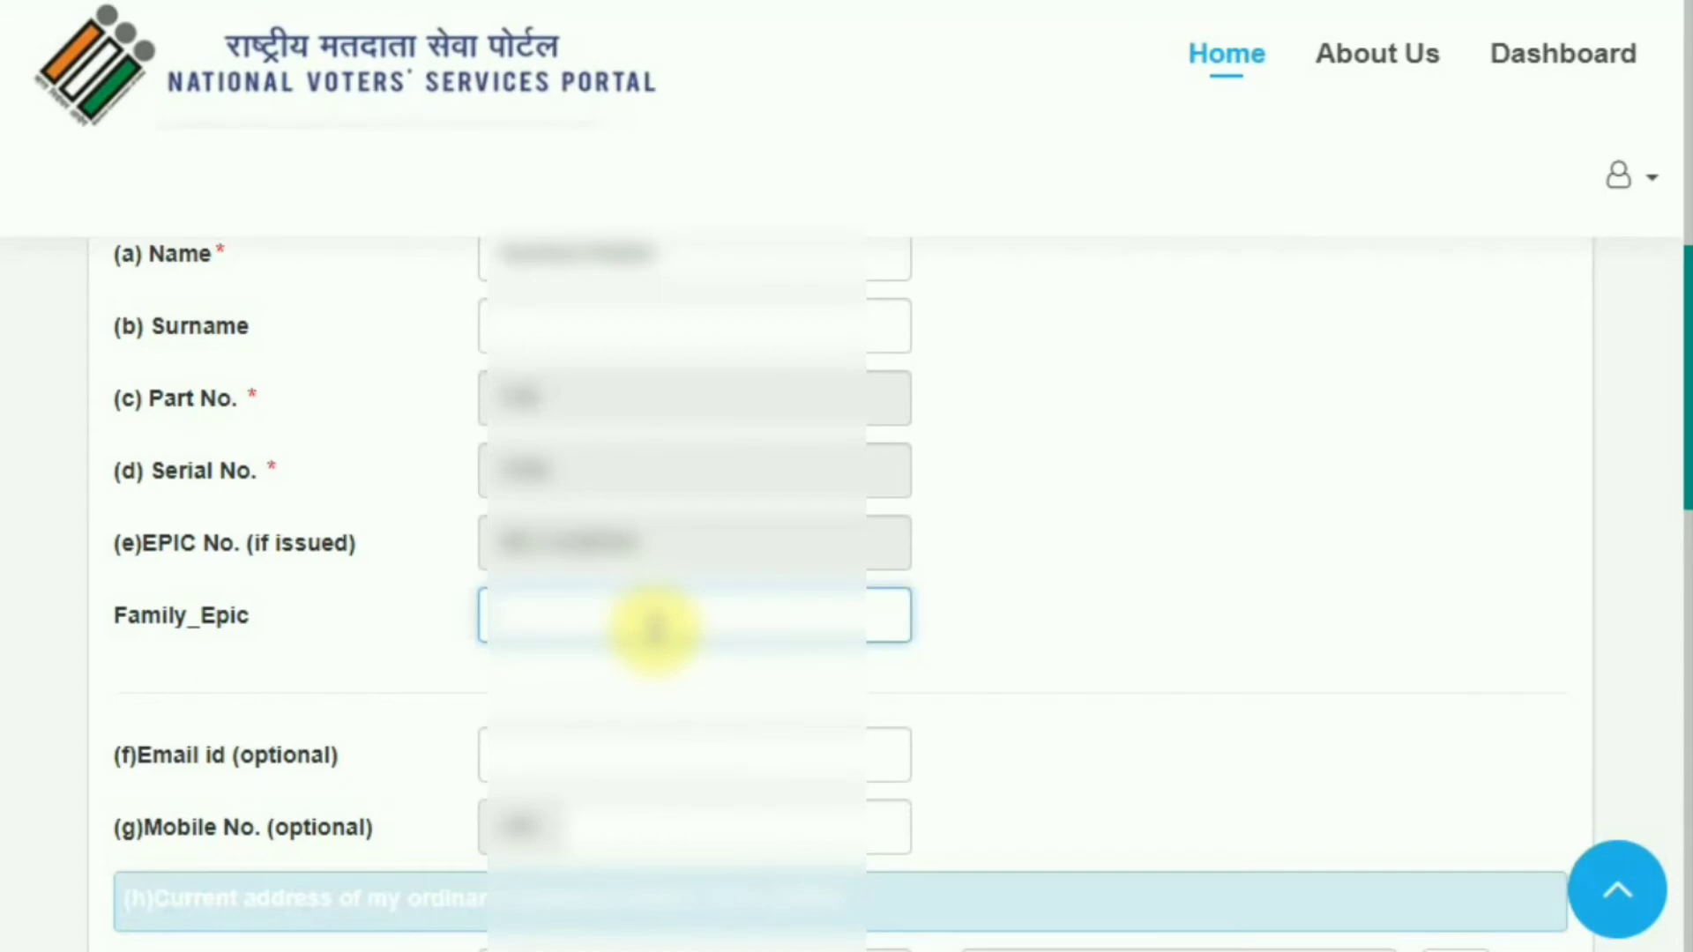
key("ctrl+v")
- Enter the applicant's mobile number and complete the current residential address details
scroll(653, 630, "down", 2)
left_click(661, 657)
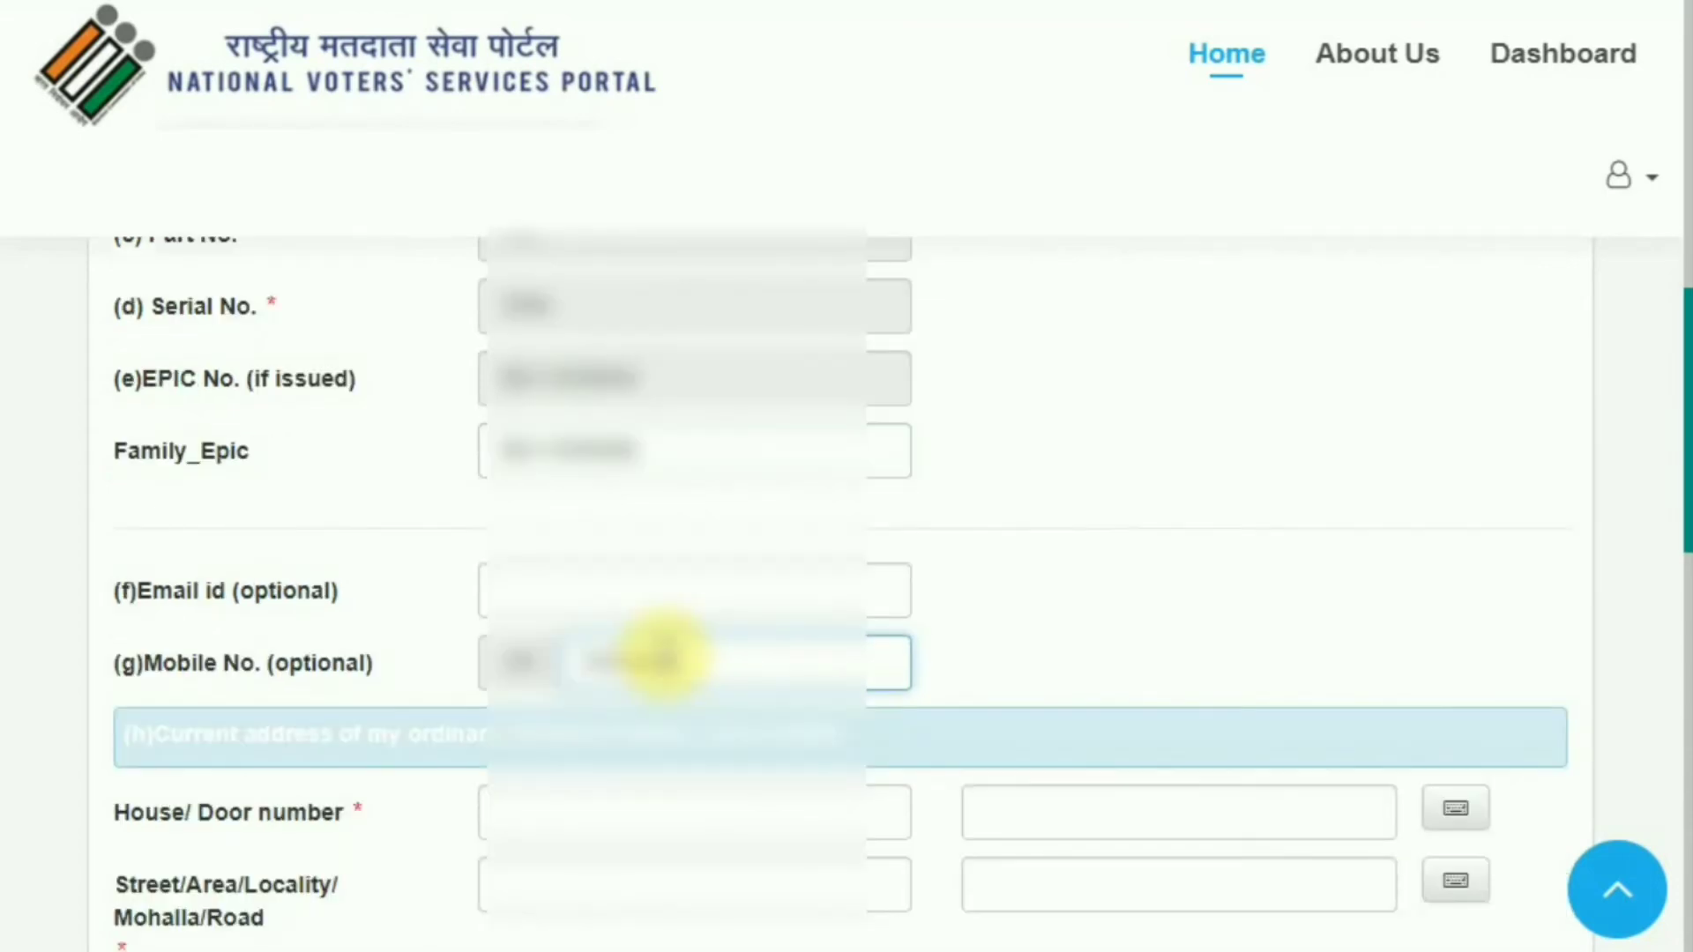
type("00")
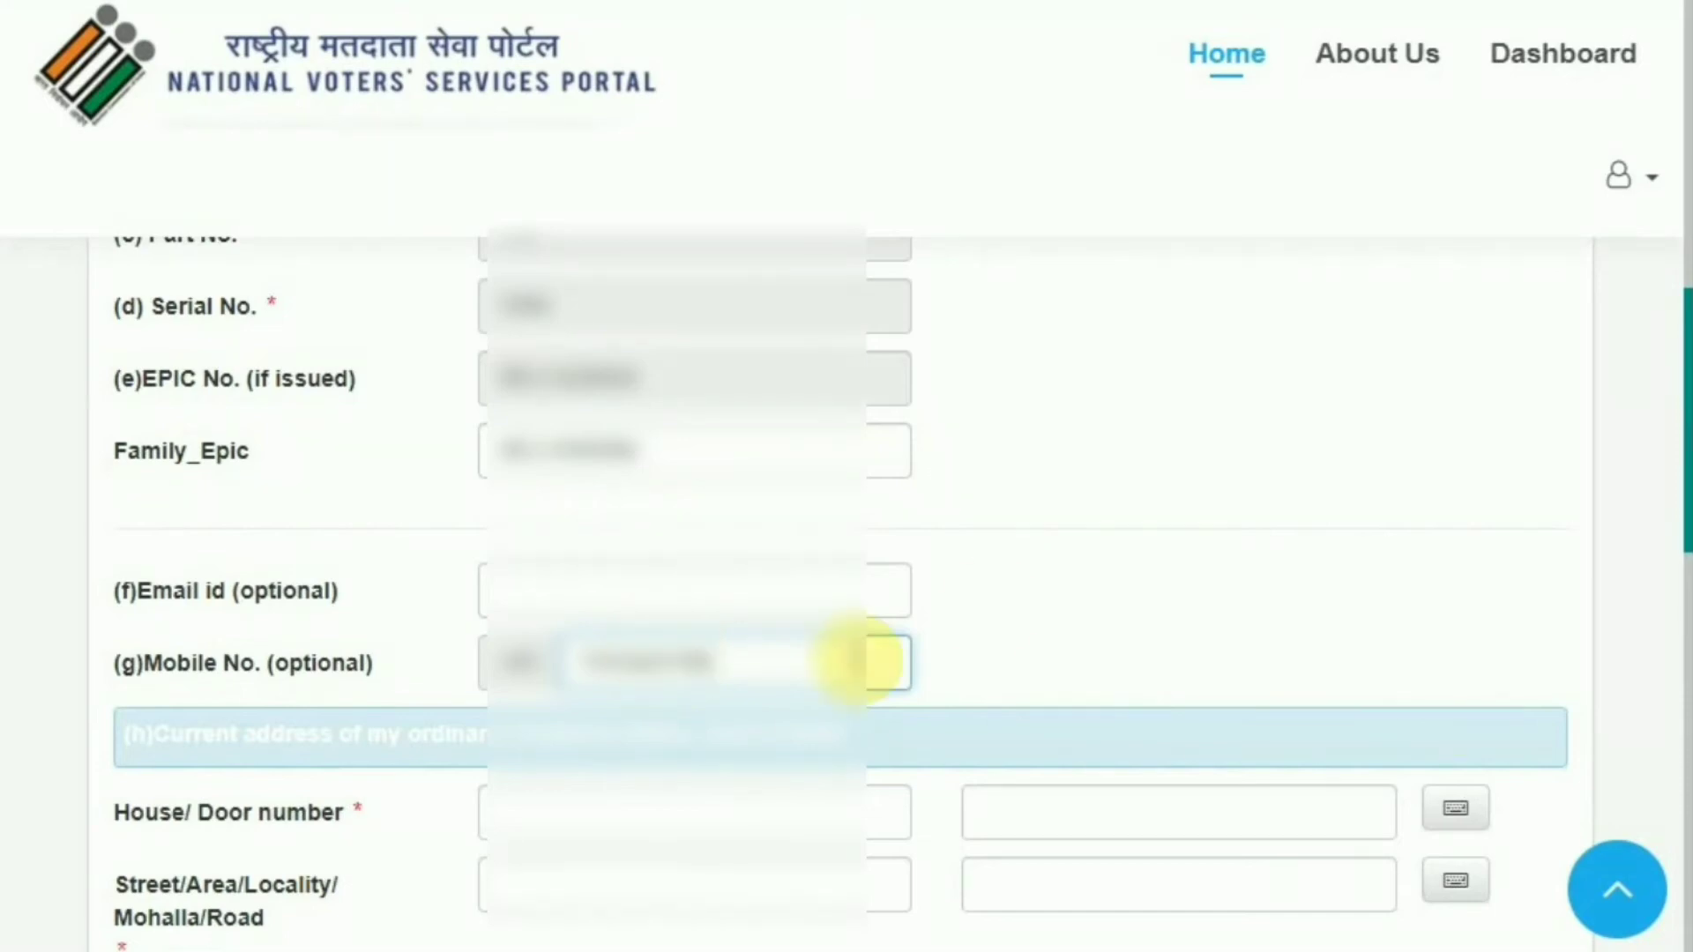
left_click(992, 589)
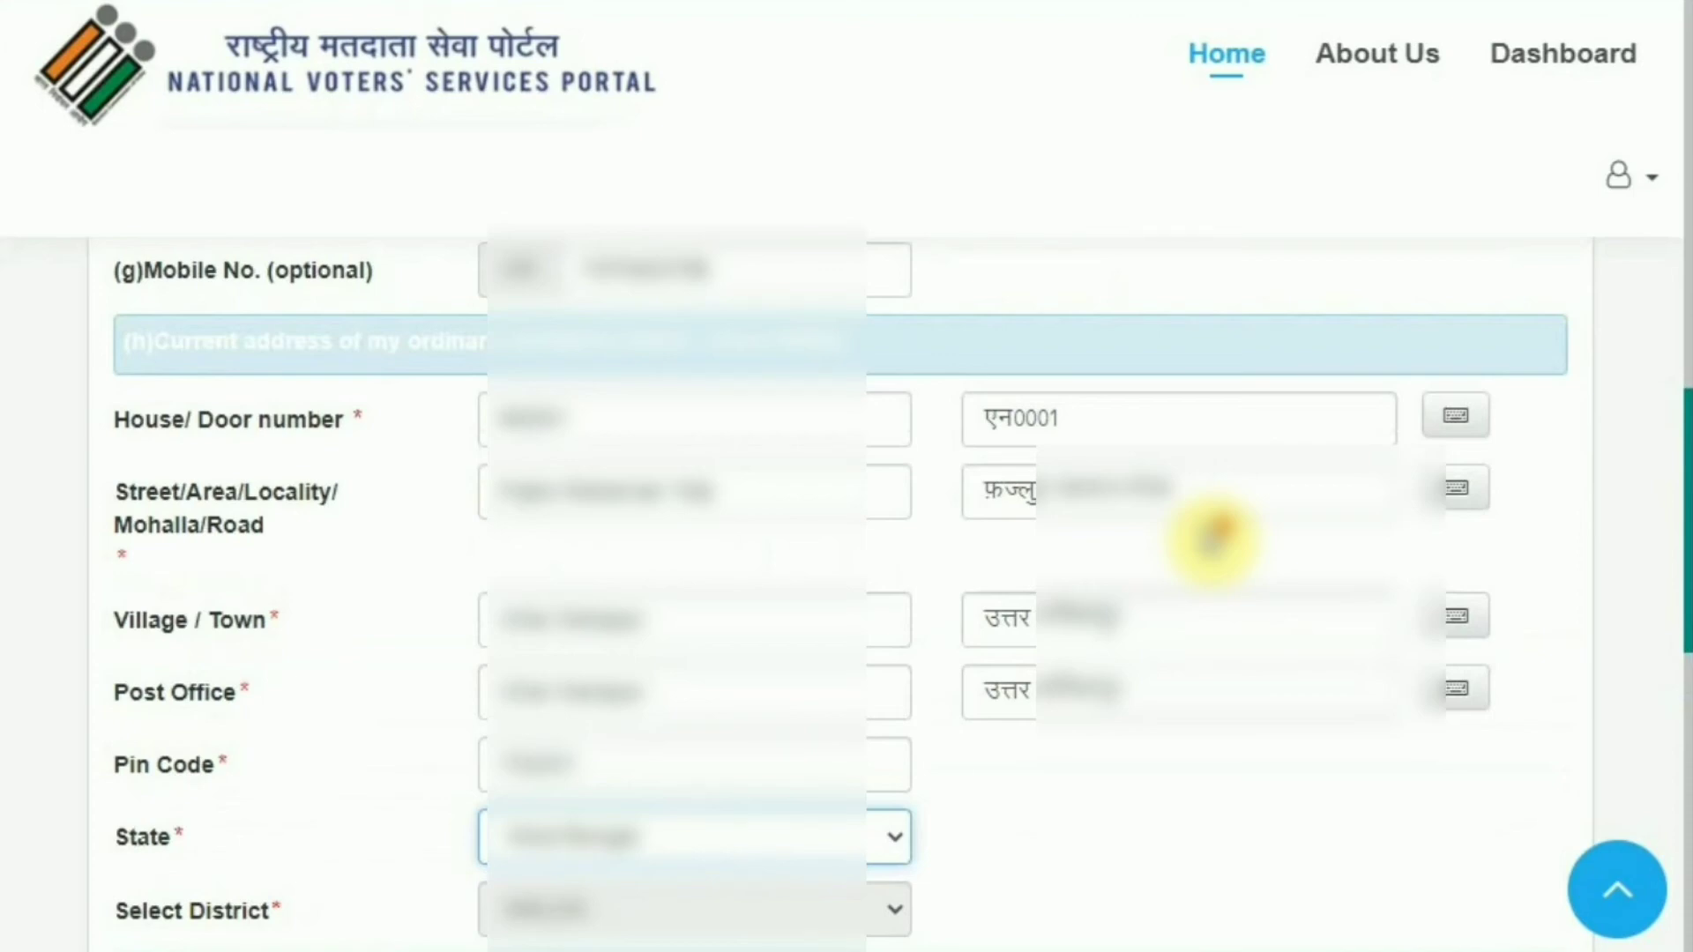
- Attach the applicant's portrait image from the Desktop's Scan folder as the photograph
scroll(1213, 534, "down", 7)
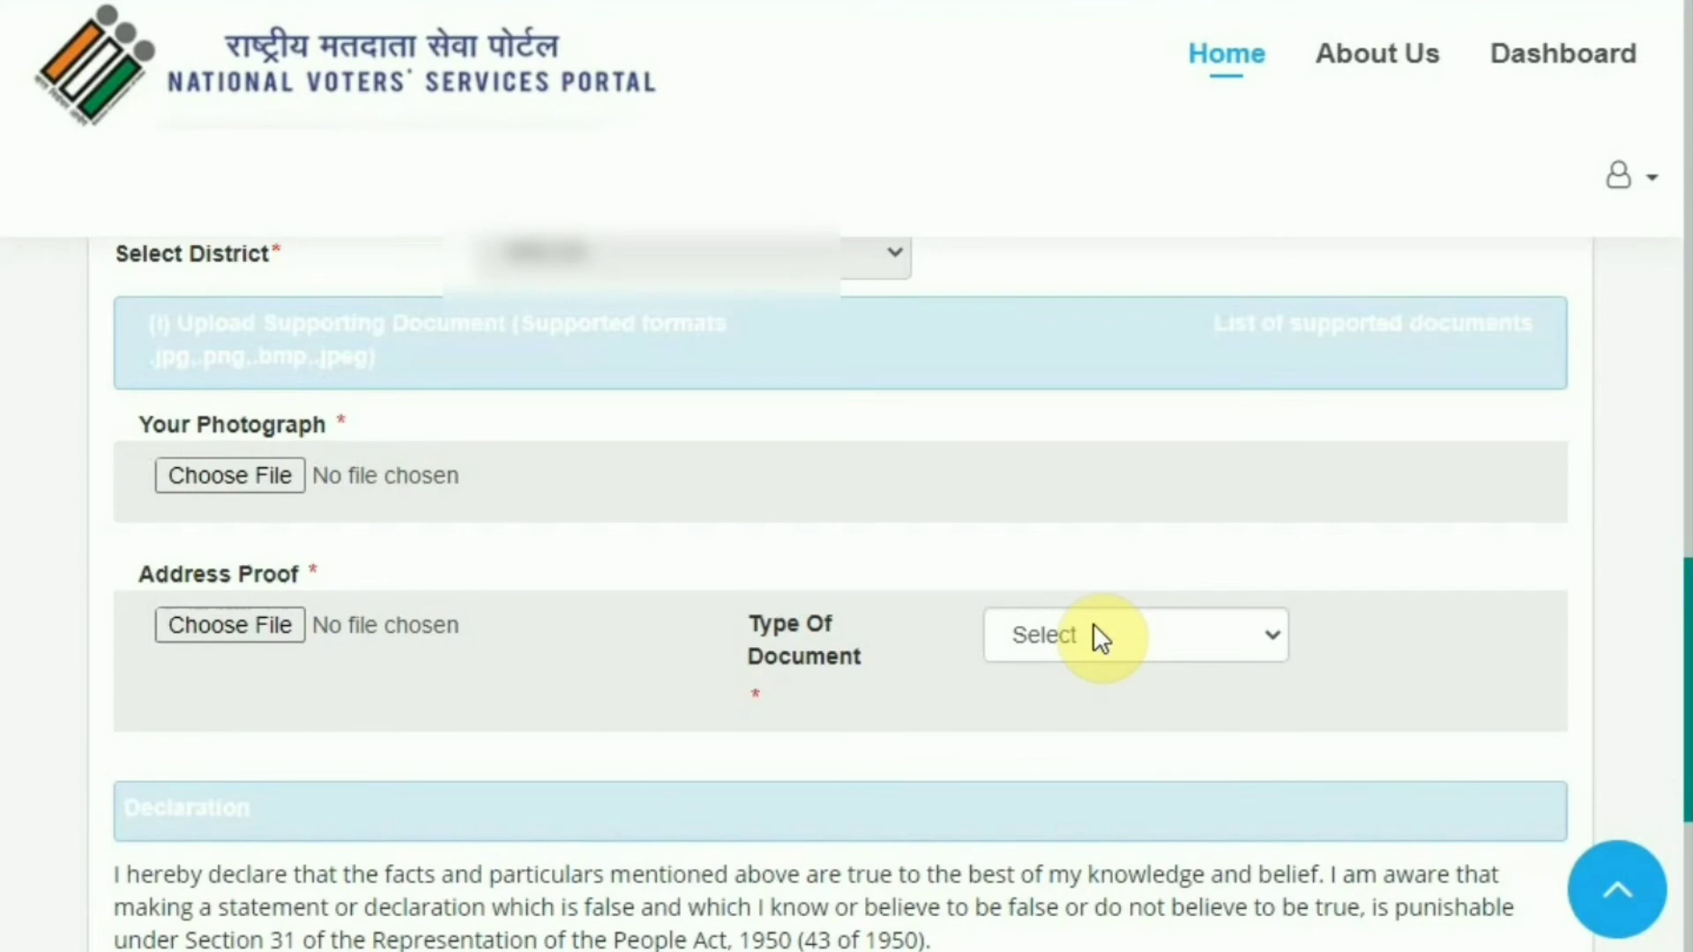
left_click(249, 476)
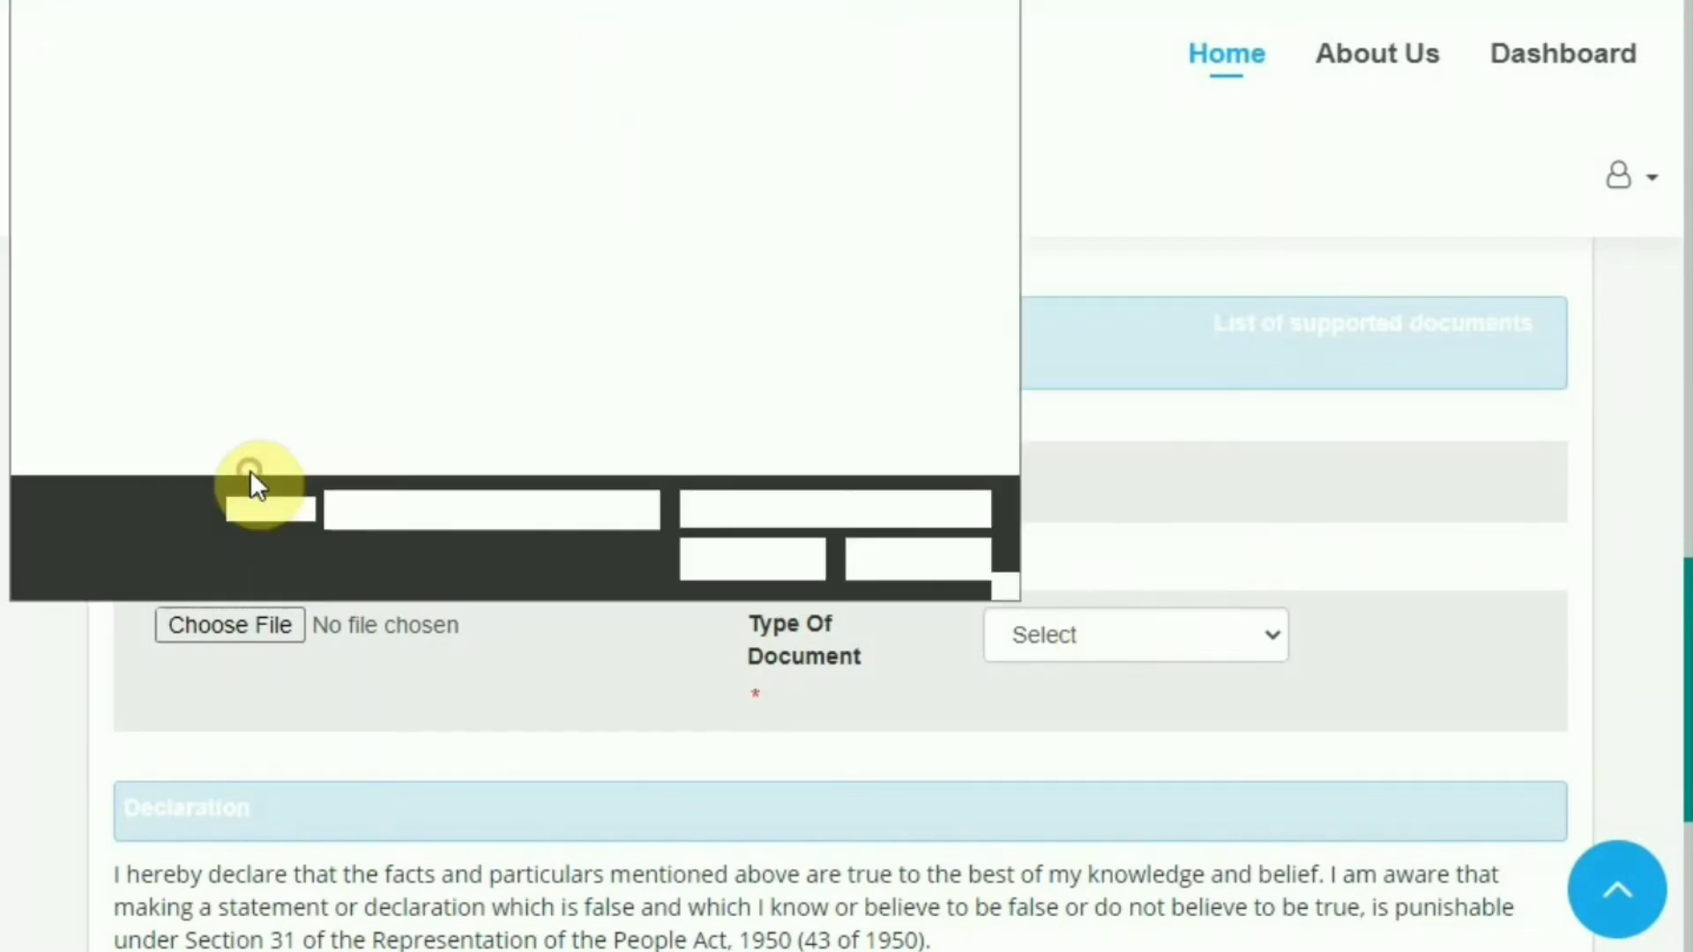
left_click(137, 69)
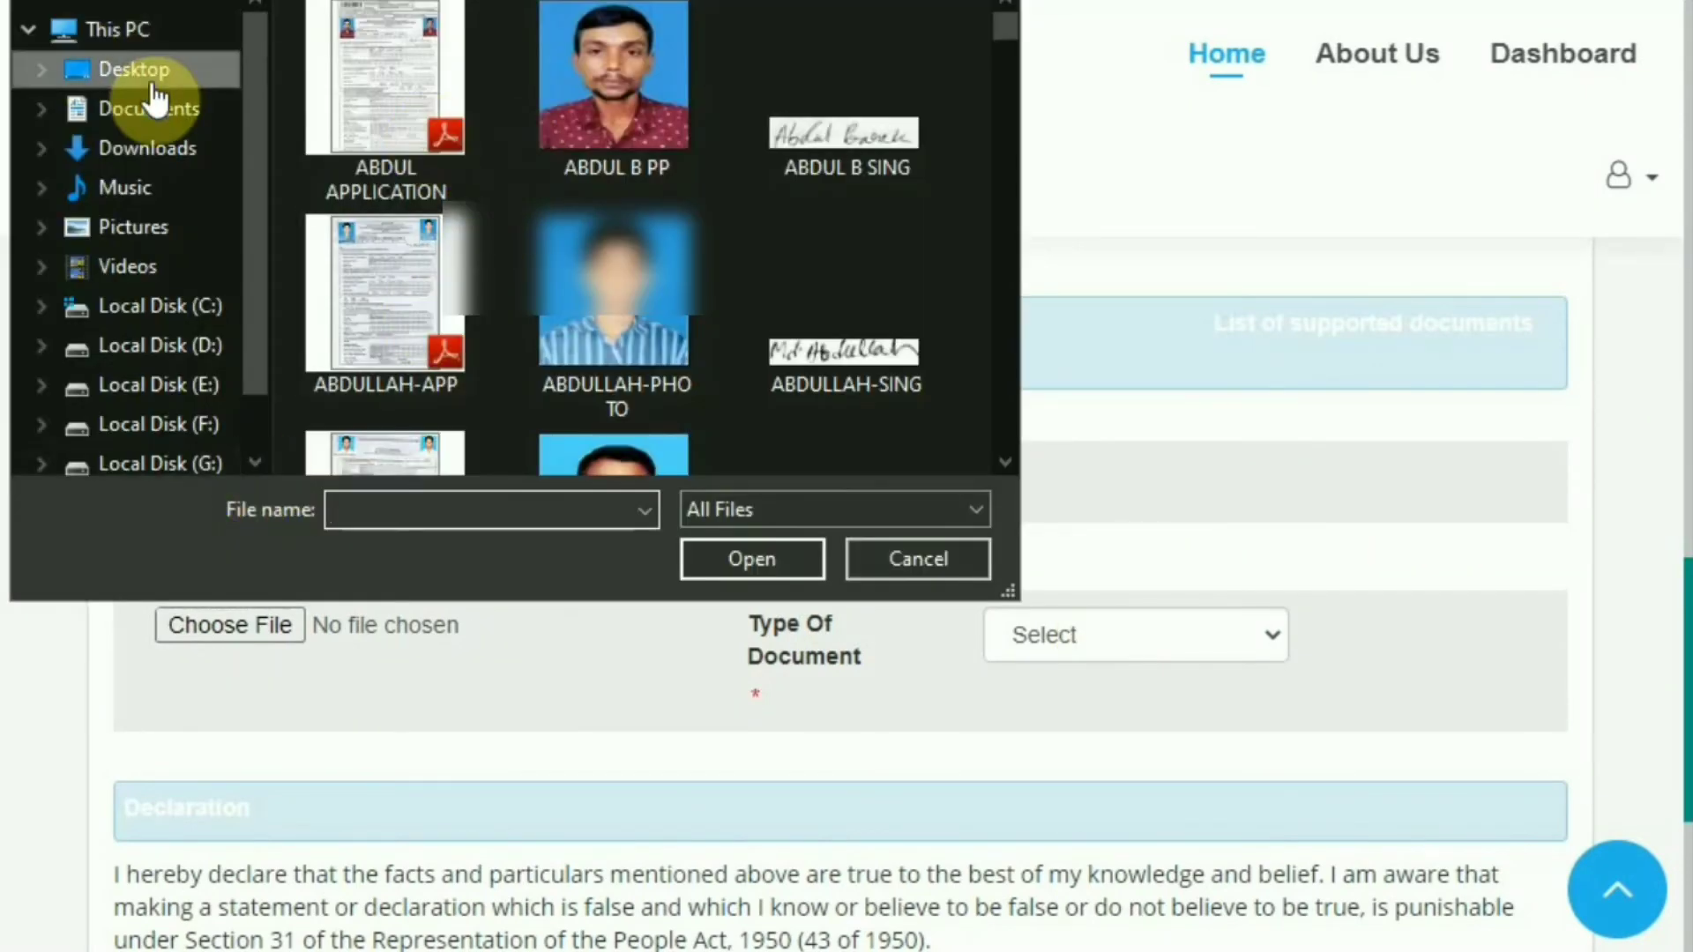
double_click(566, 97)
left_click(566, 97)
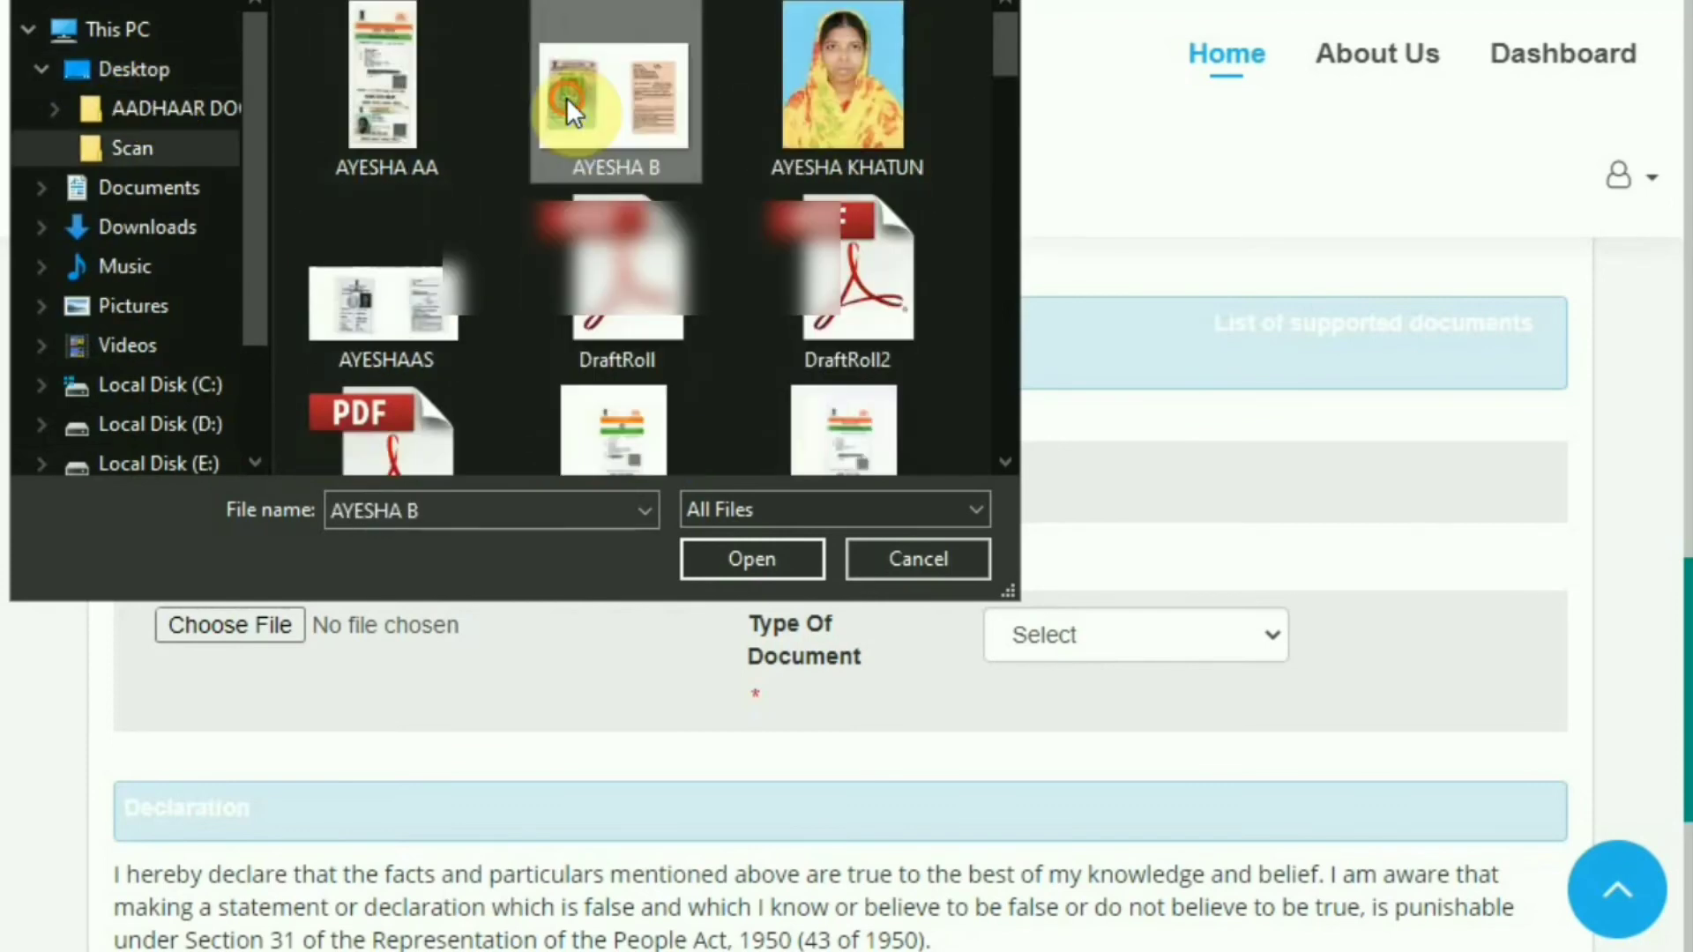
double_click(859, 115)
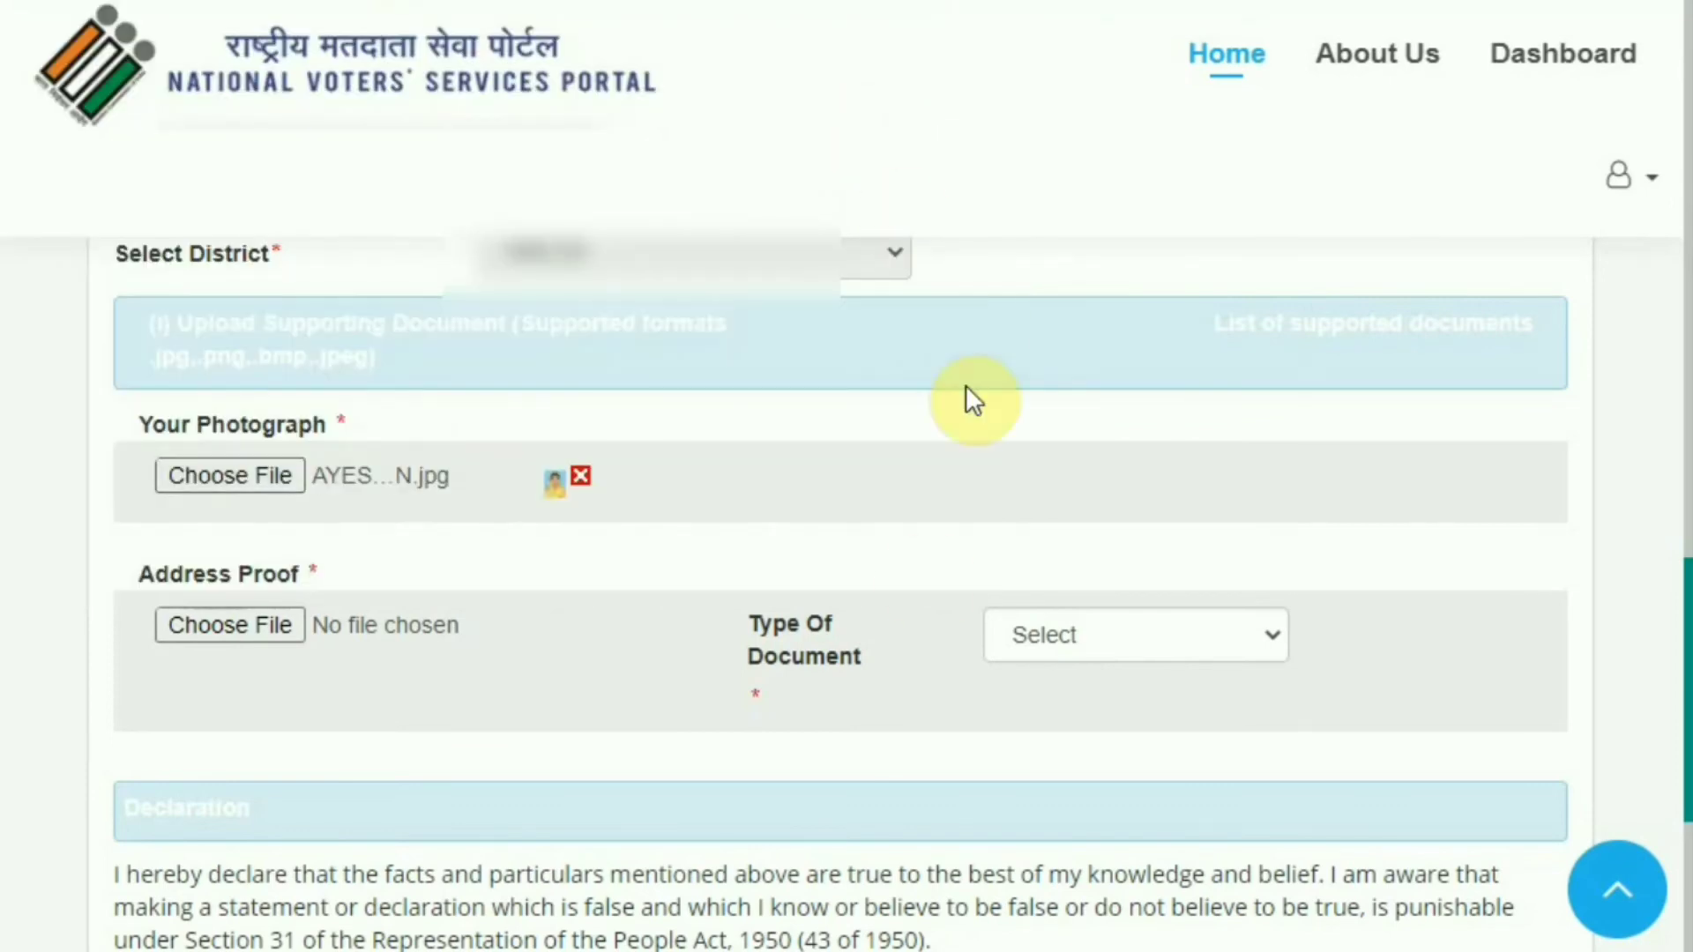
- Set the address proof type to Bank /Kisan/Post Office current Pass Book and attach img054.jpg
left_click(1073, 634)
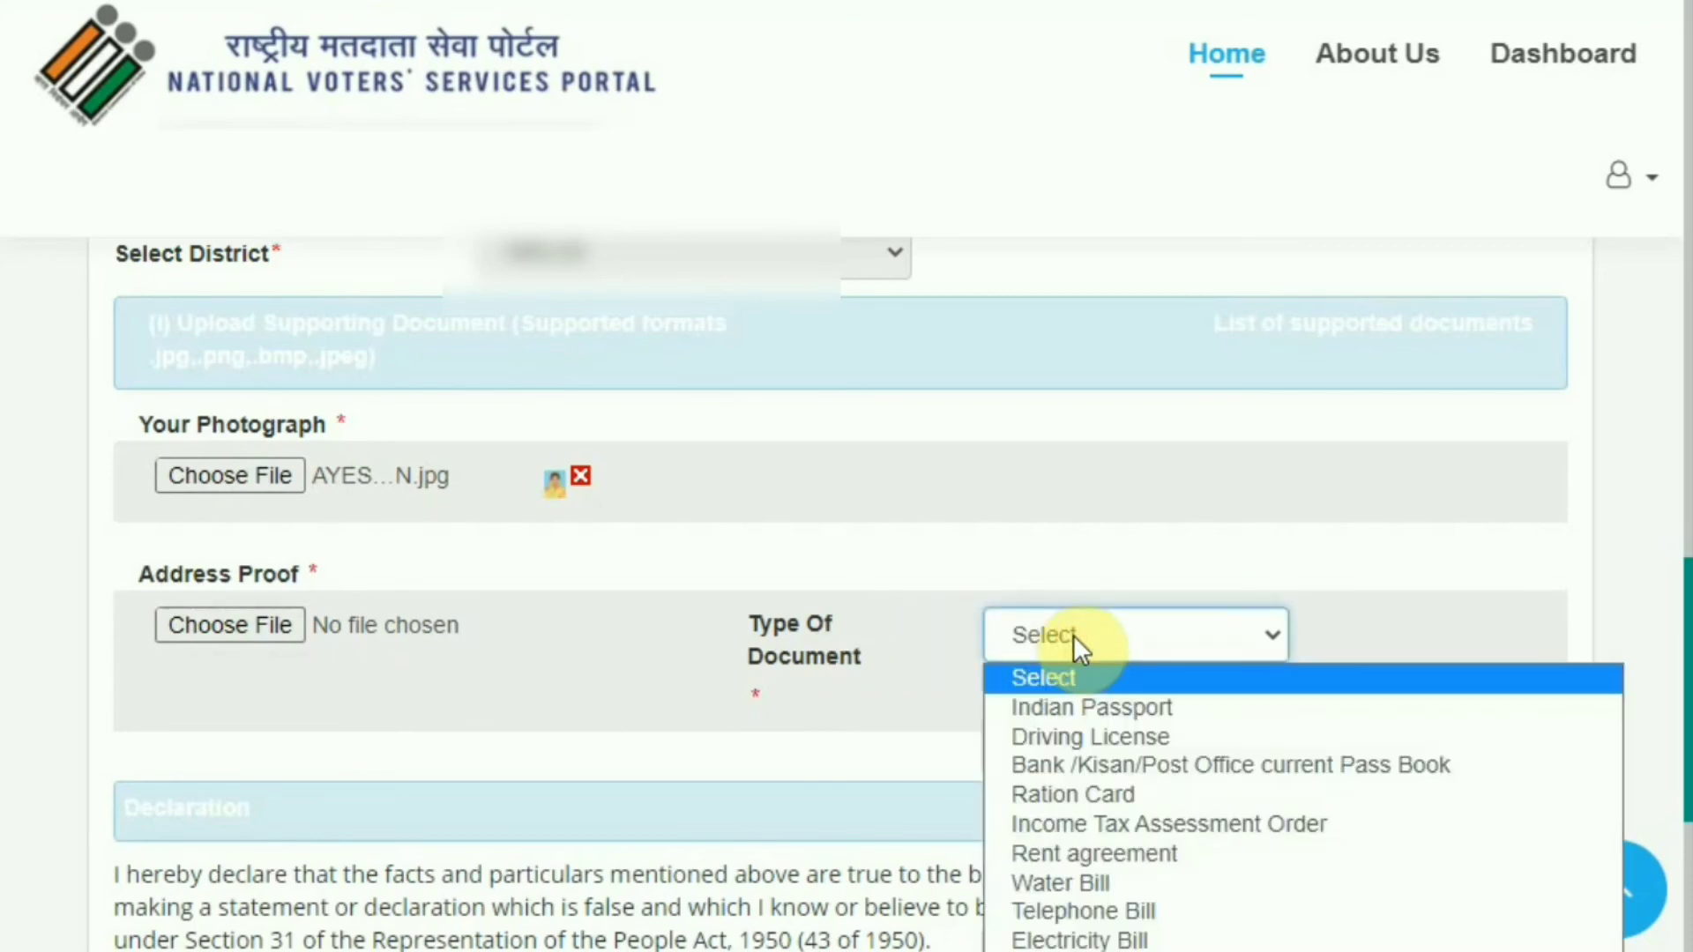
left_click(1132, 764)
left_click(261, 619)
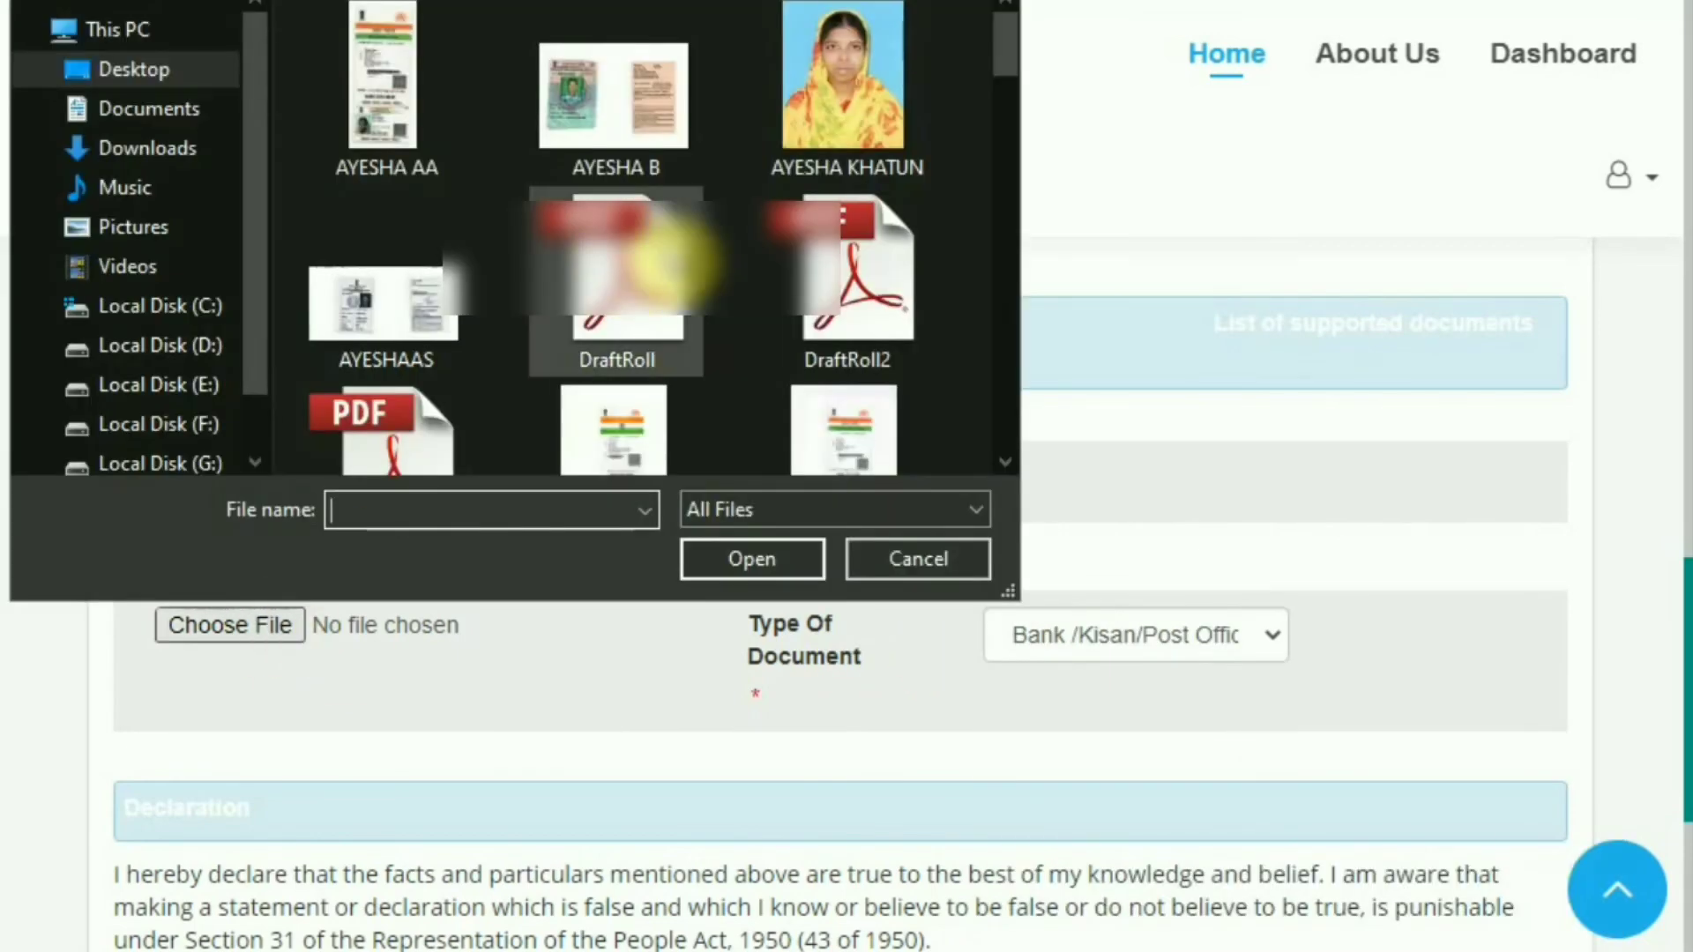
scroll(635, 220, "down", 10)
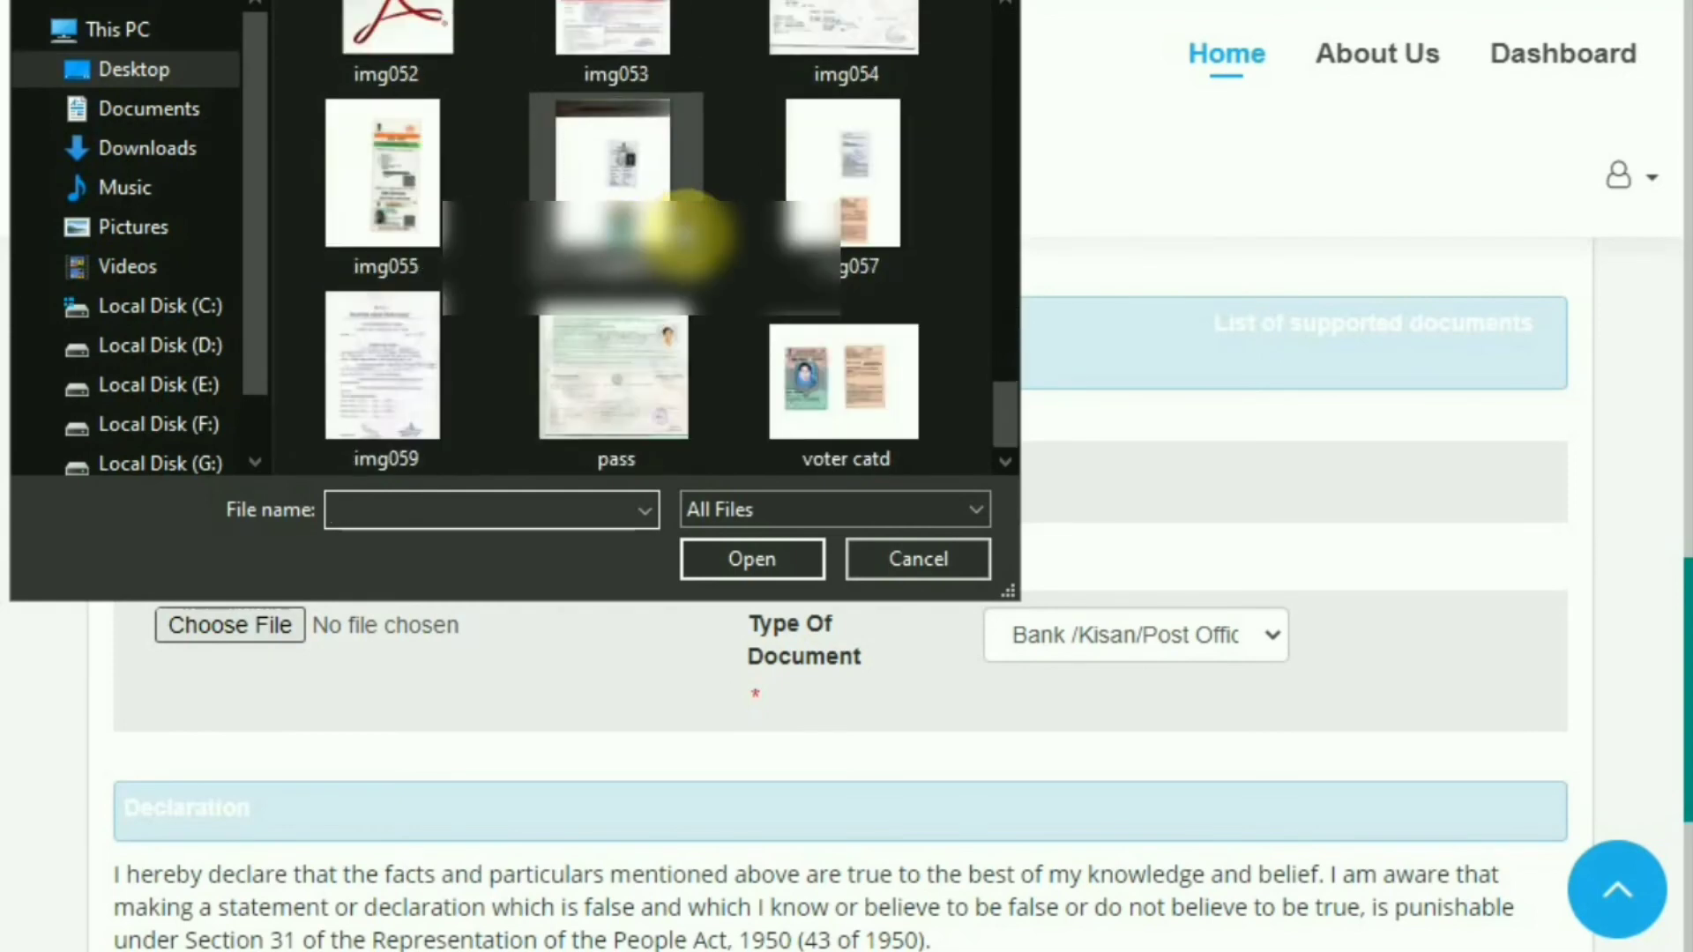
left_click(897, 20)
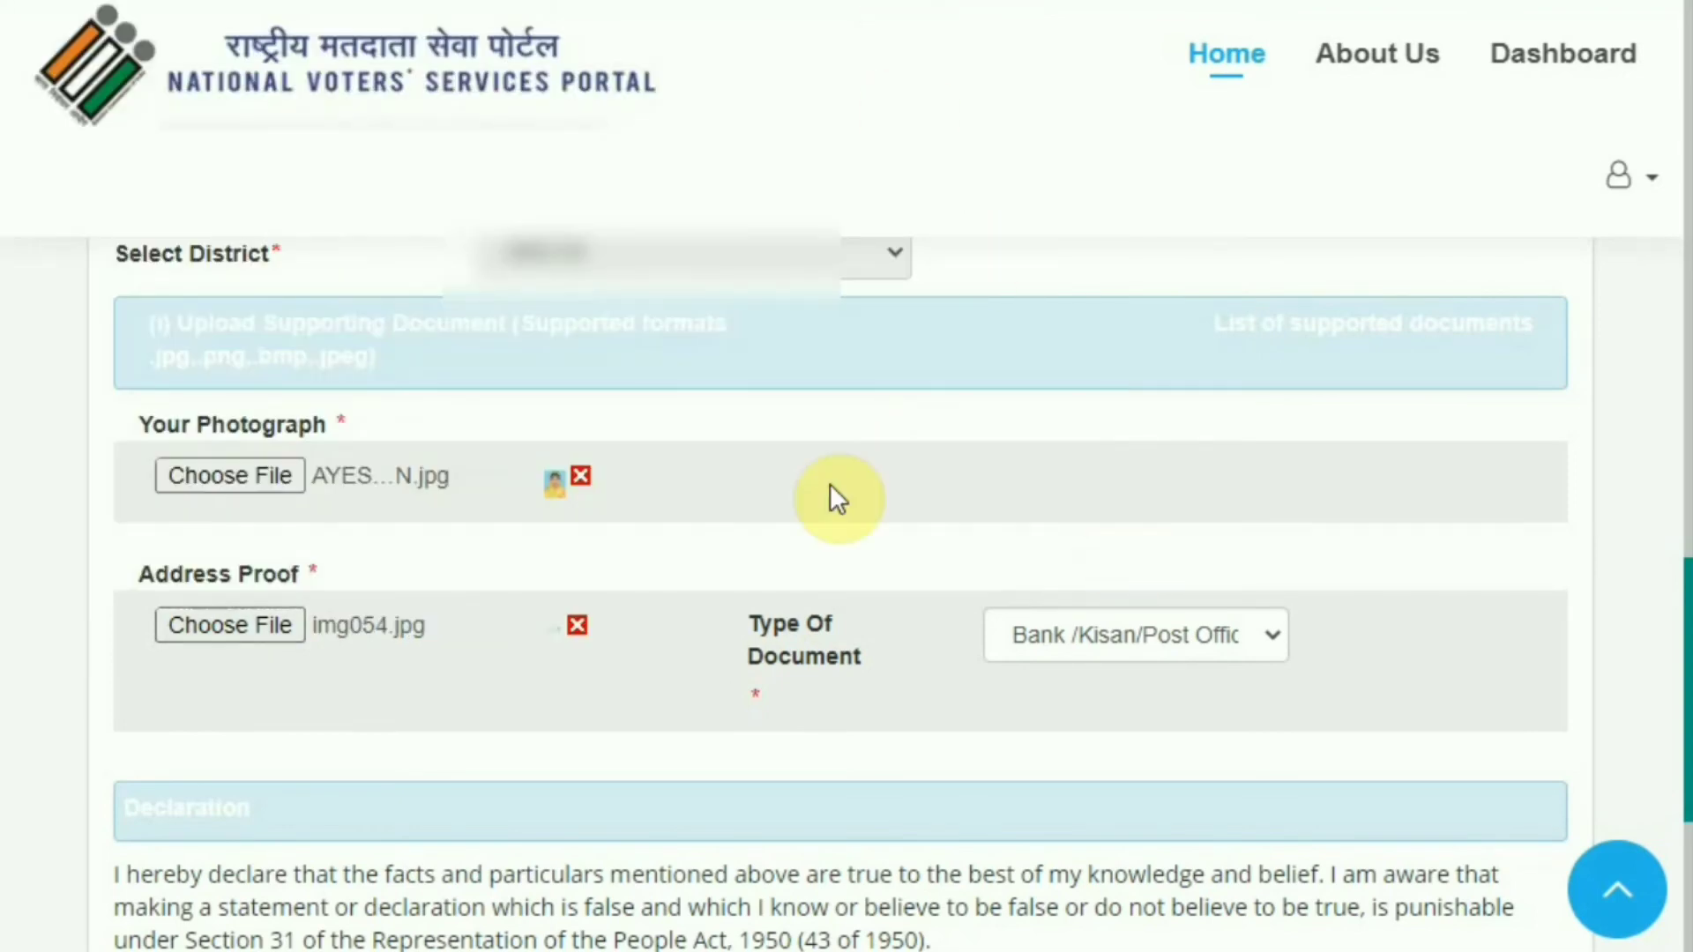
- Fill in the declaration's place and enter the captcha code
scroll(838, 497, "down", 4)
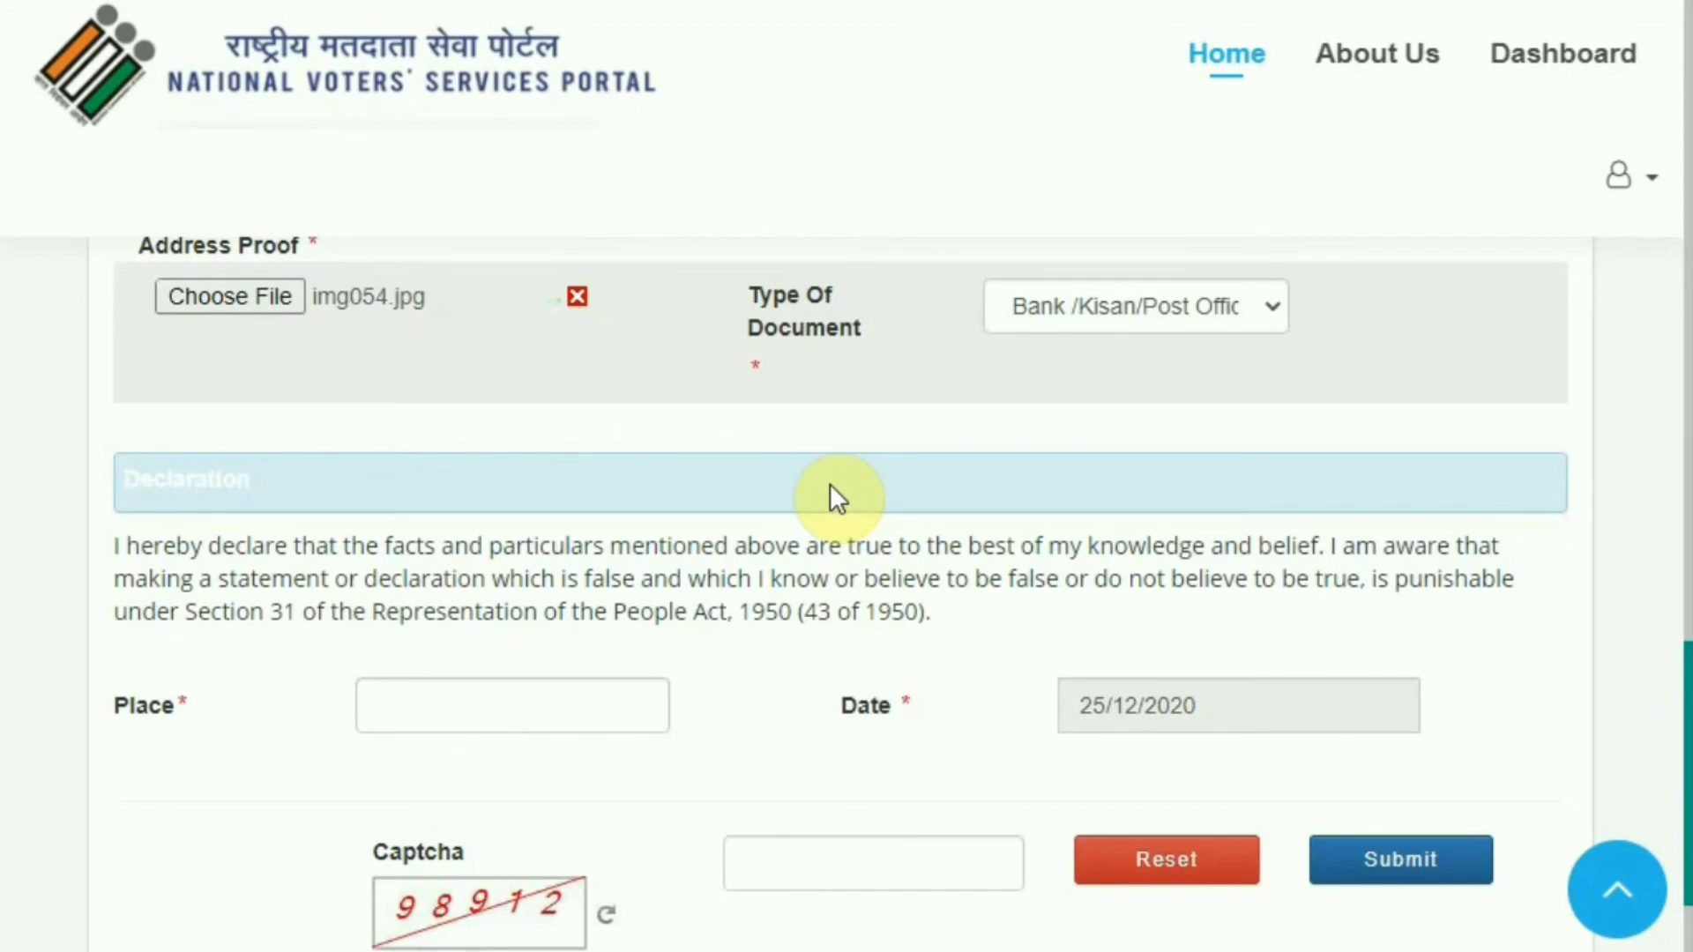
left_click(633, 708)
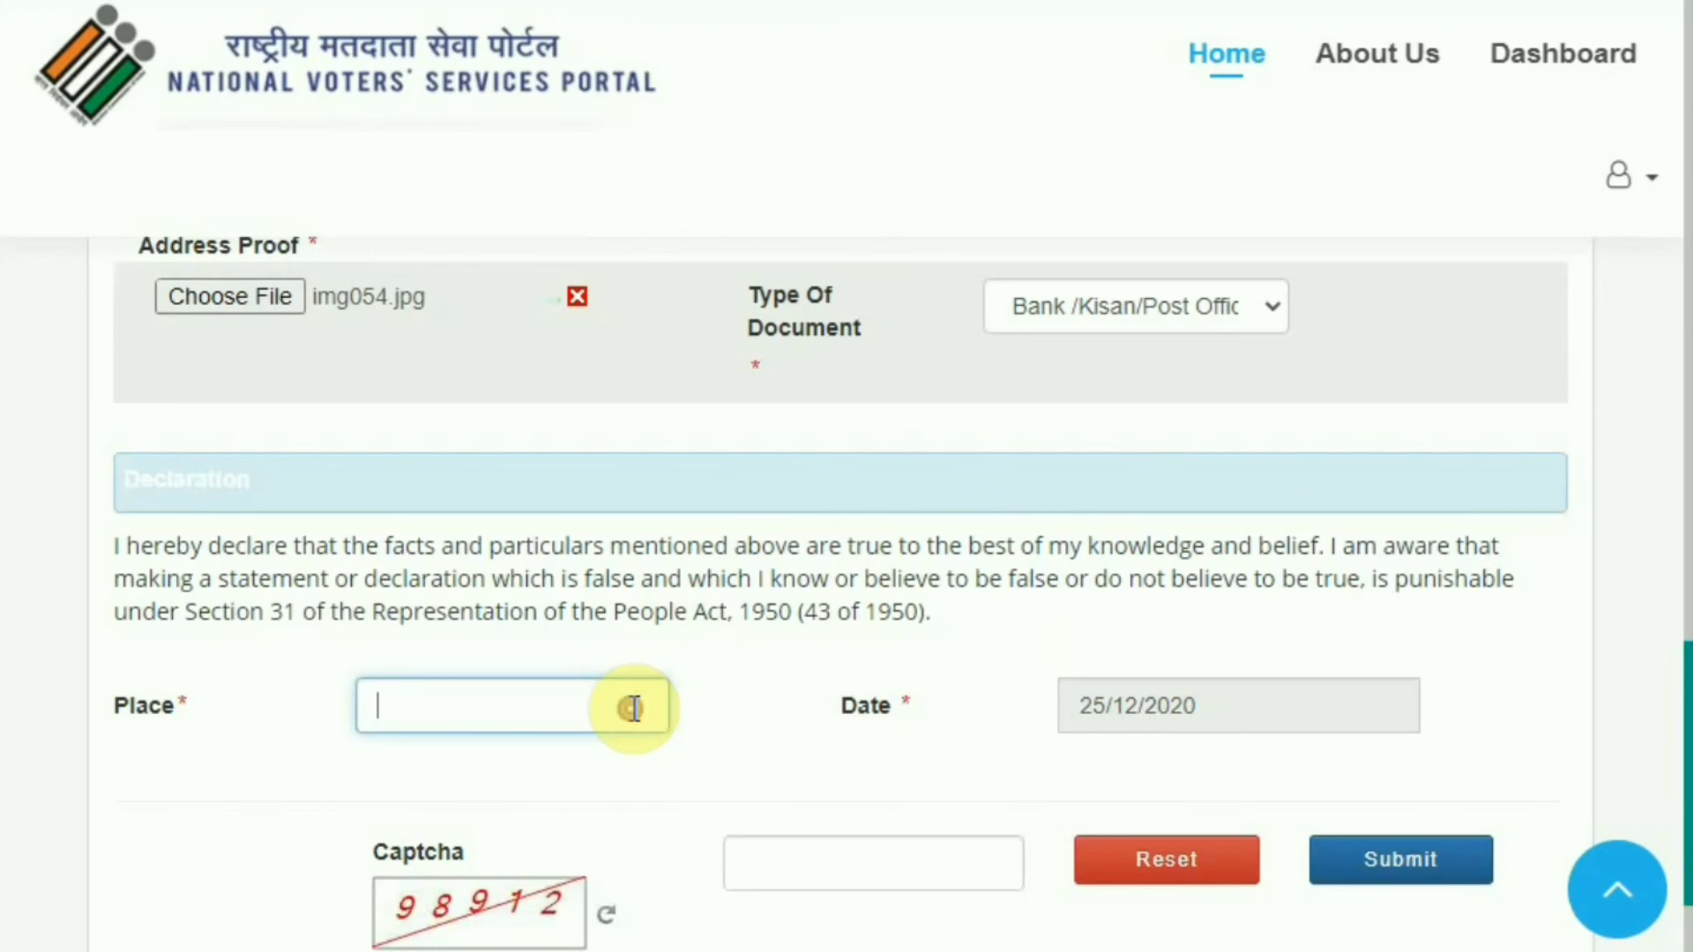
type("Delhi")
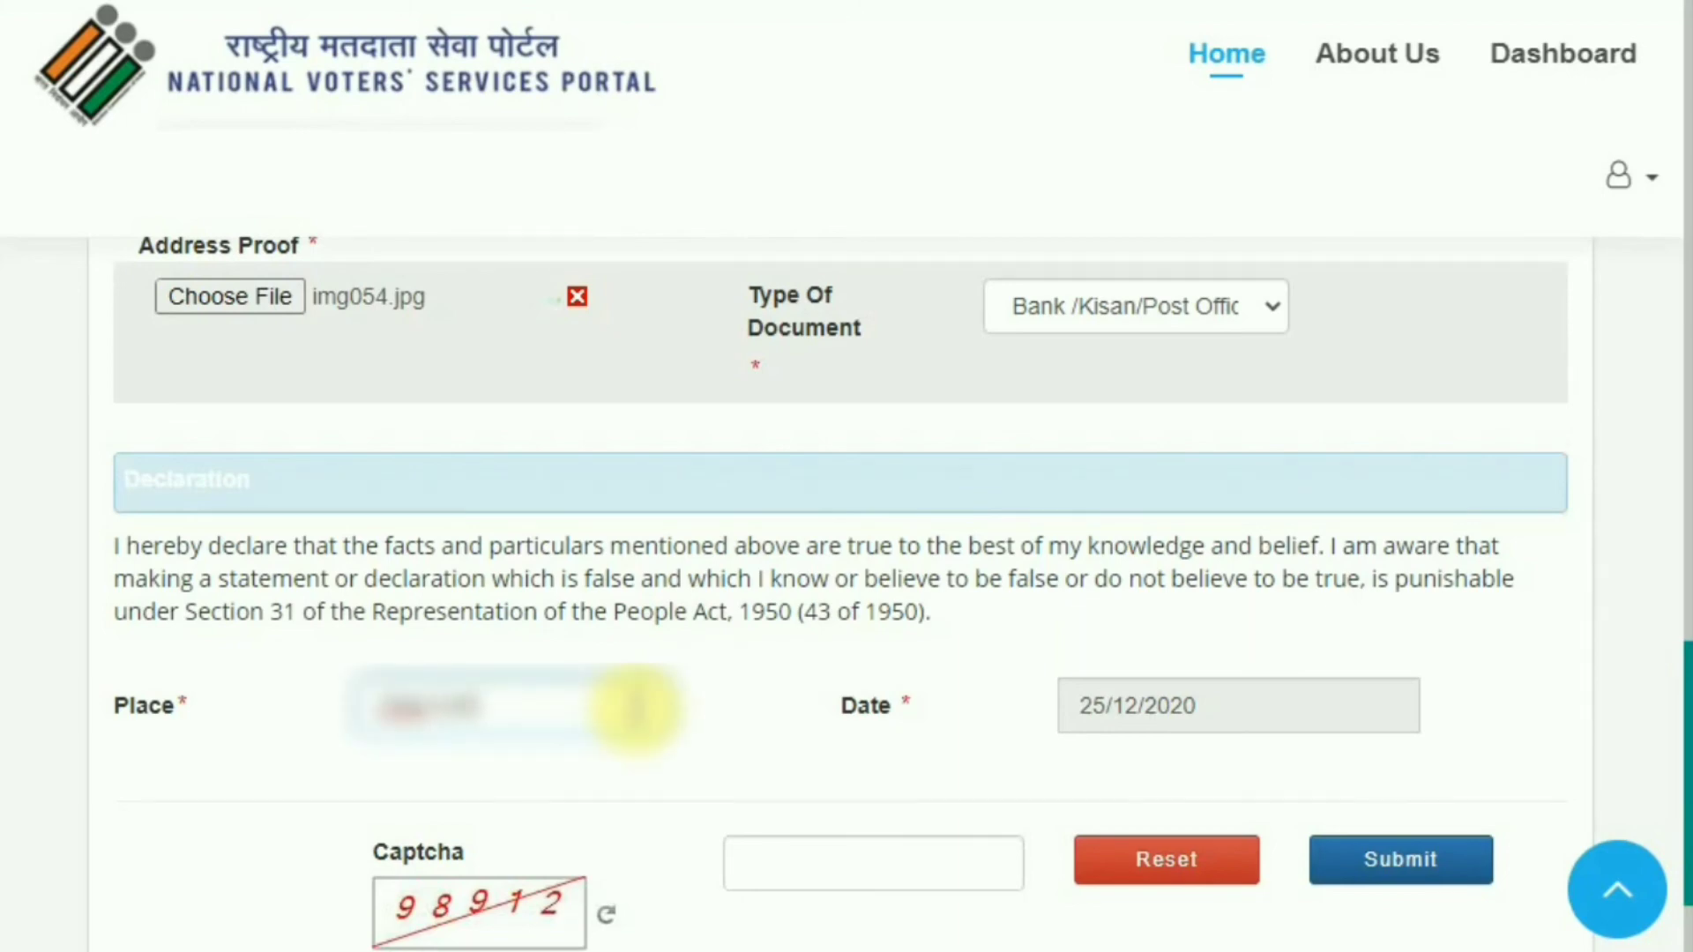
key("Tab")
type("98912")
key("Tab")
key("Tab")
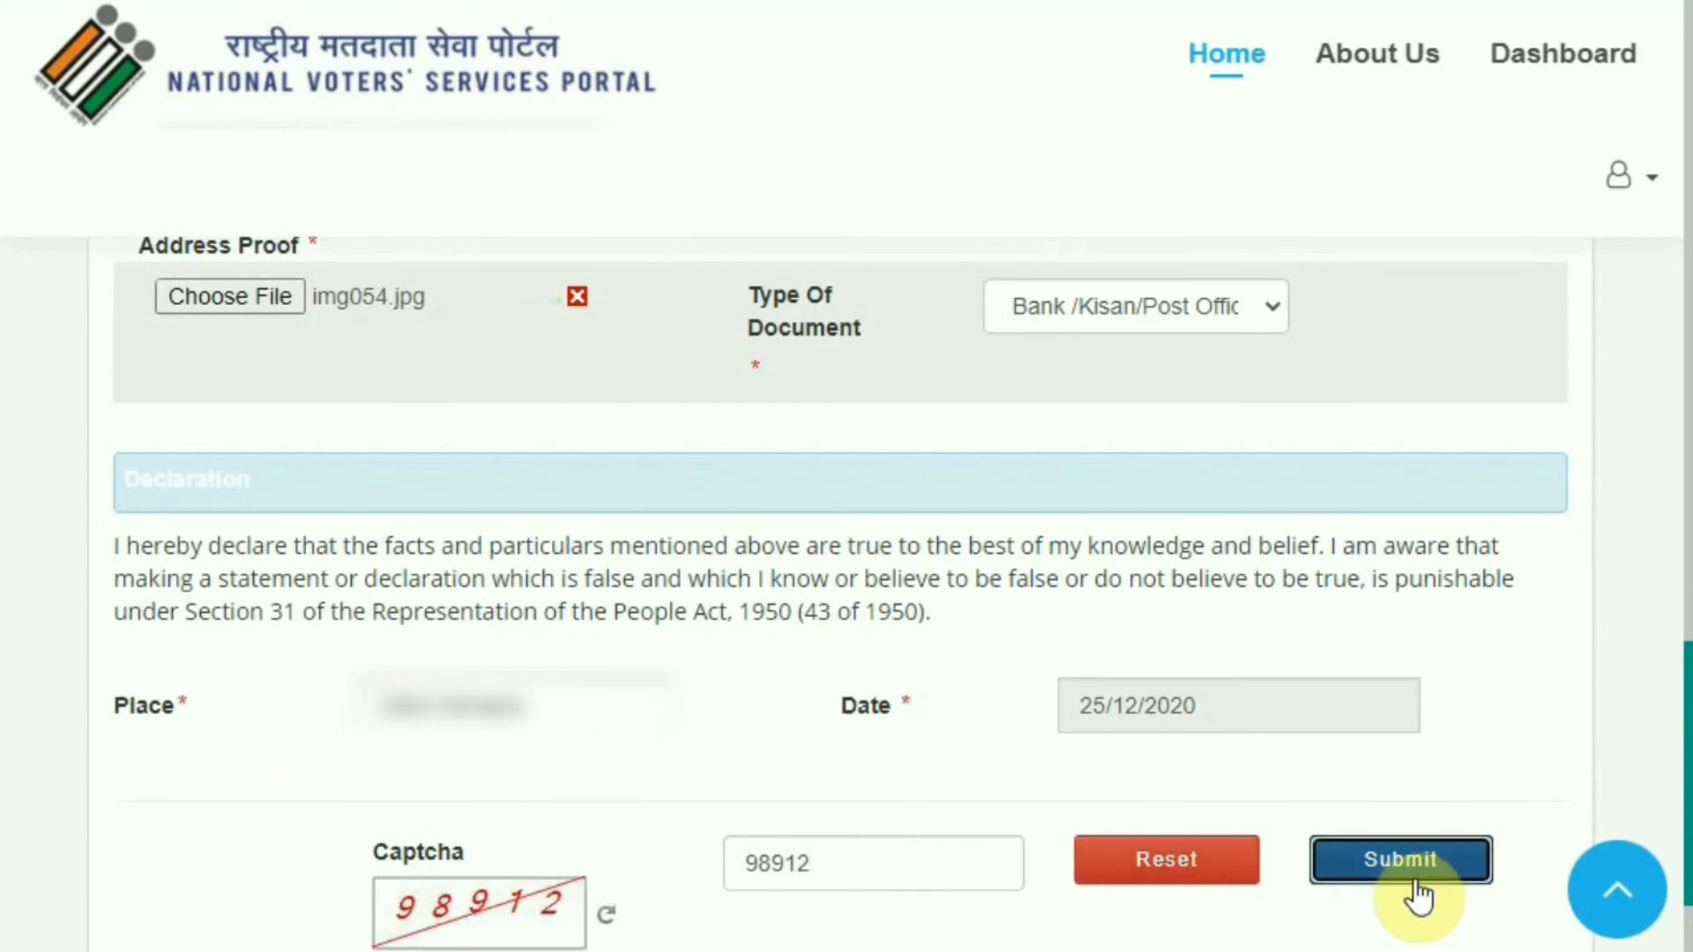
- Submit the completed Form 8A application
scroll(805, 585, "up", 3)
scroll(808, 583, "down", 5)
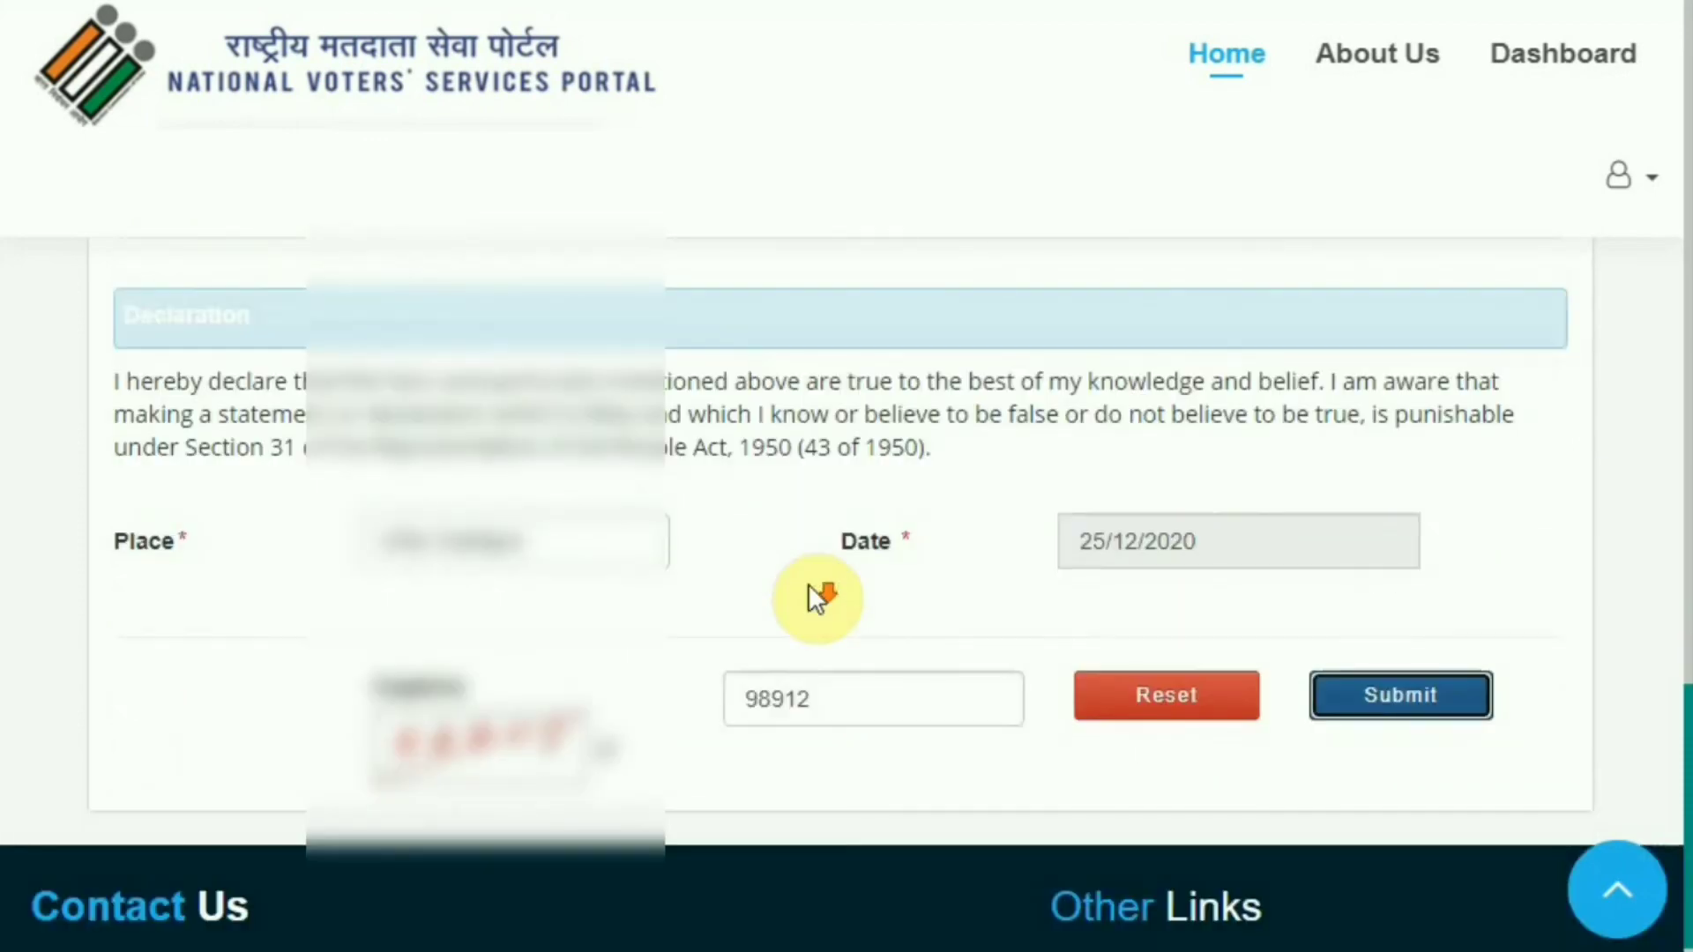
left_click(1403, 721)
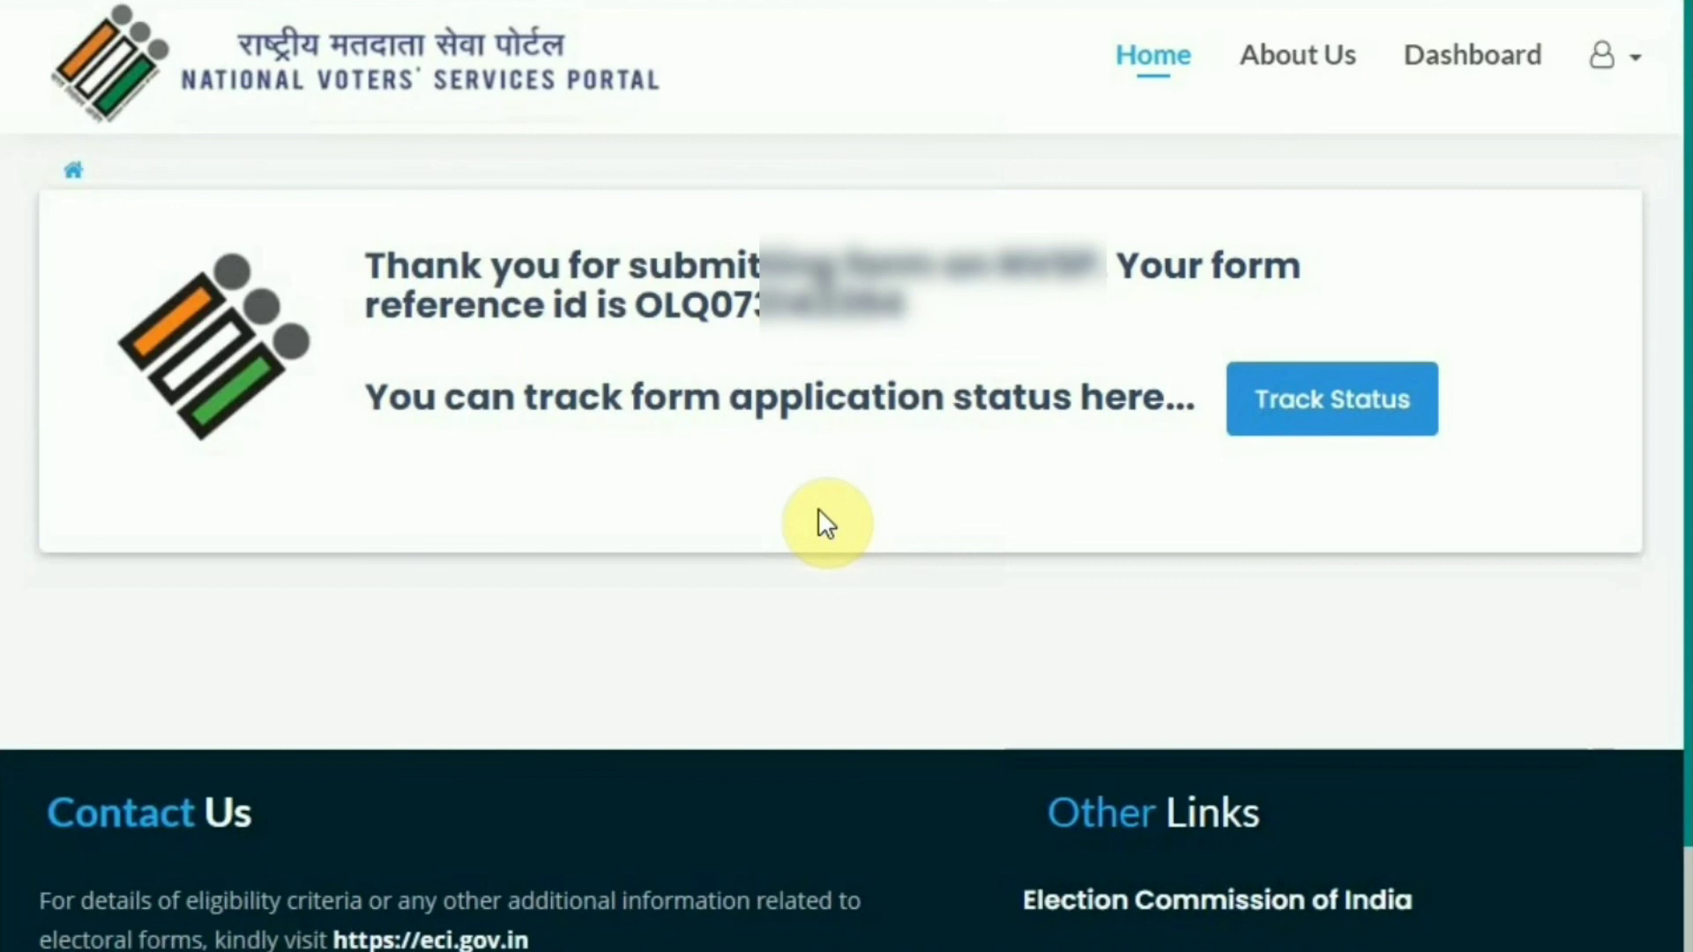
- Prepare the submission confirmation page for printing, with the Series printer as destination, and open the page range choices
key("ctrl+p")
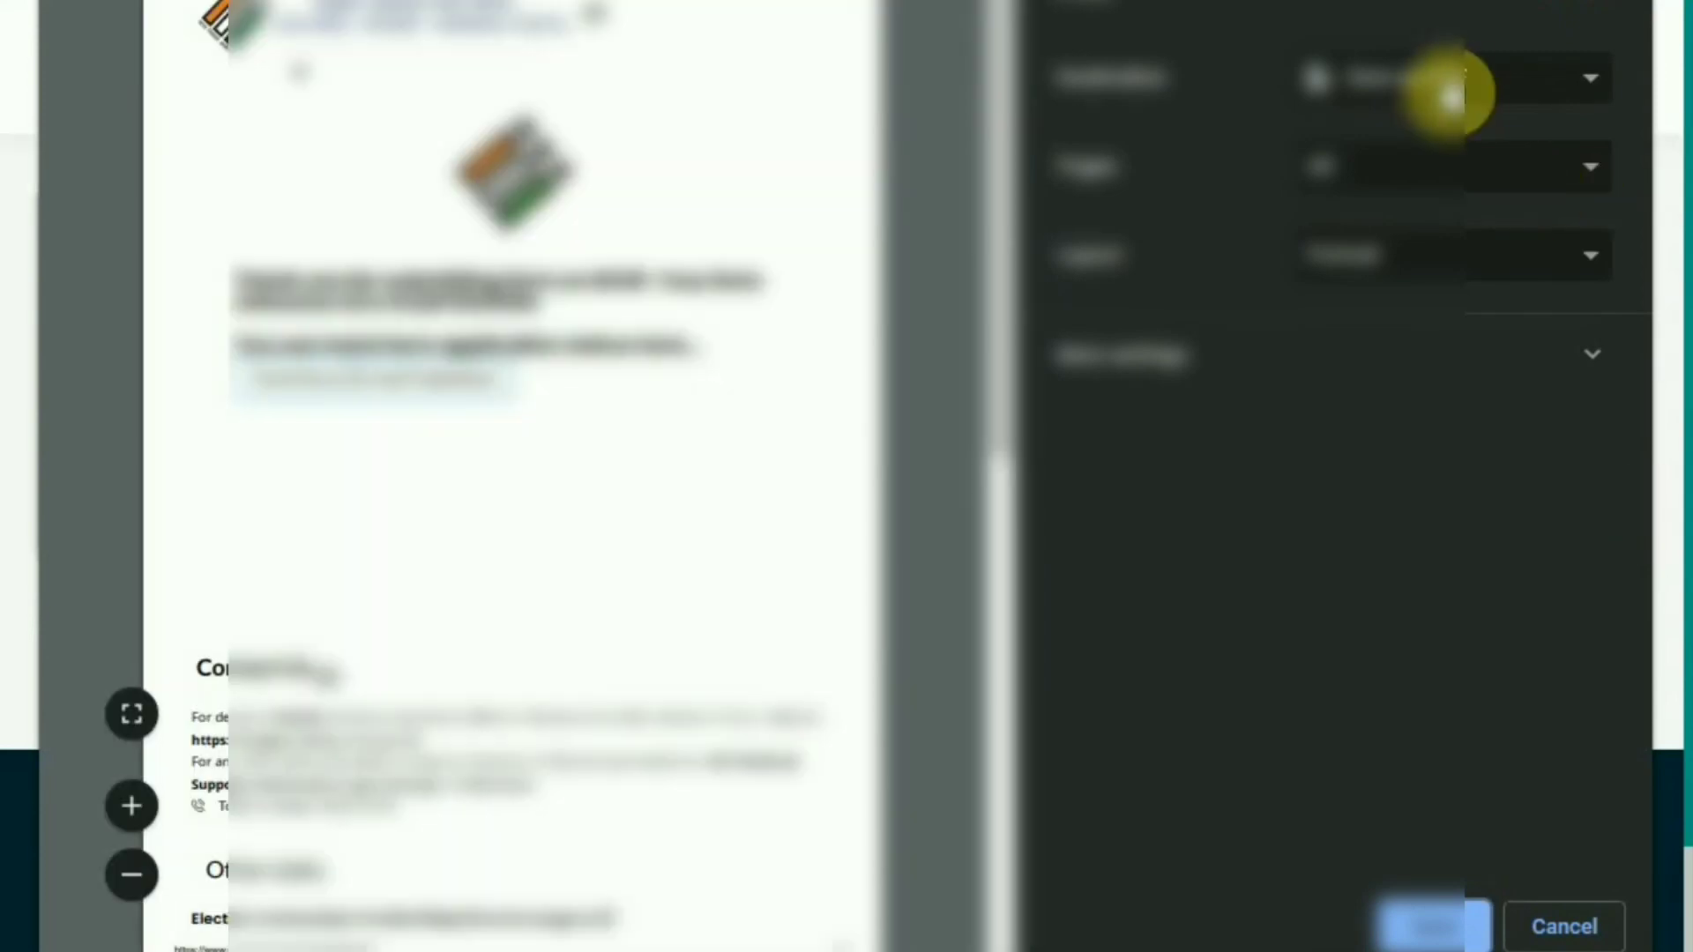
left_click(1449, 89)
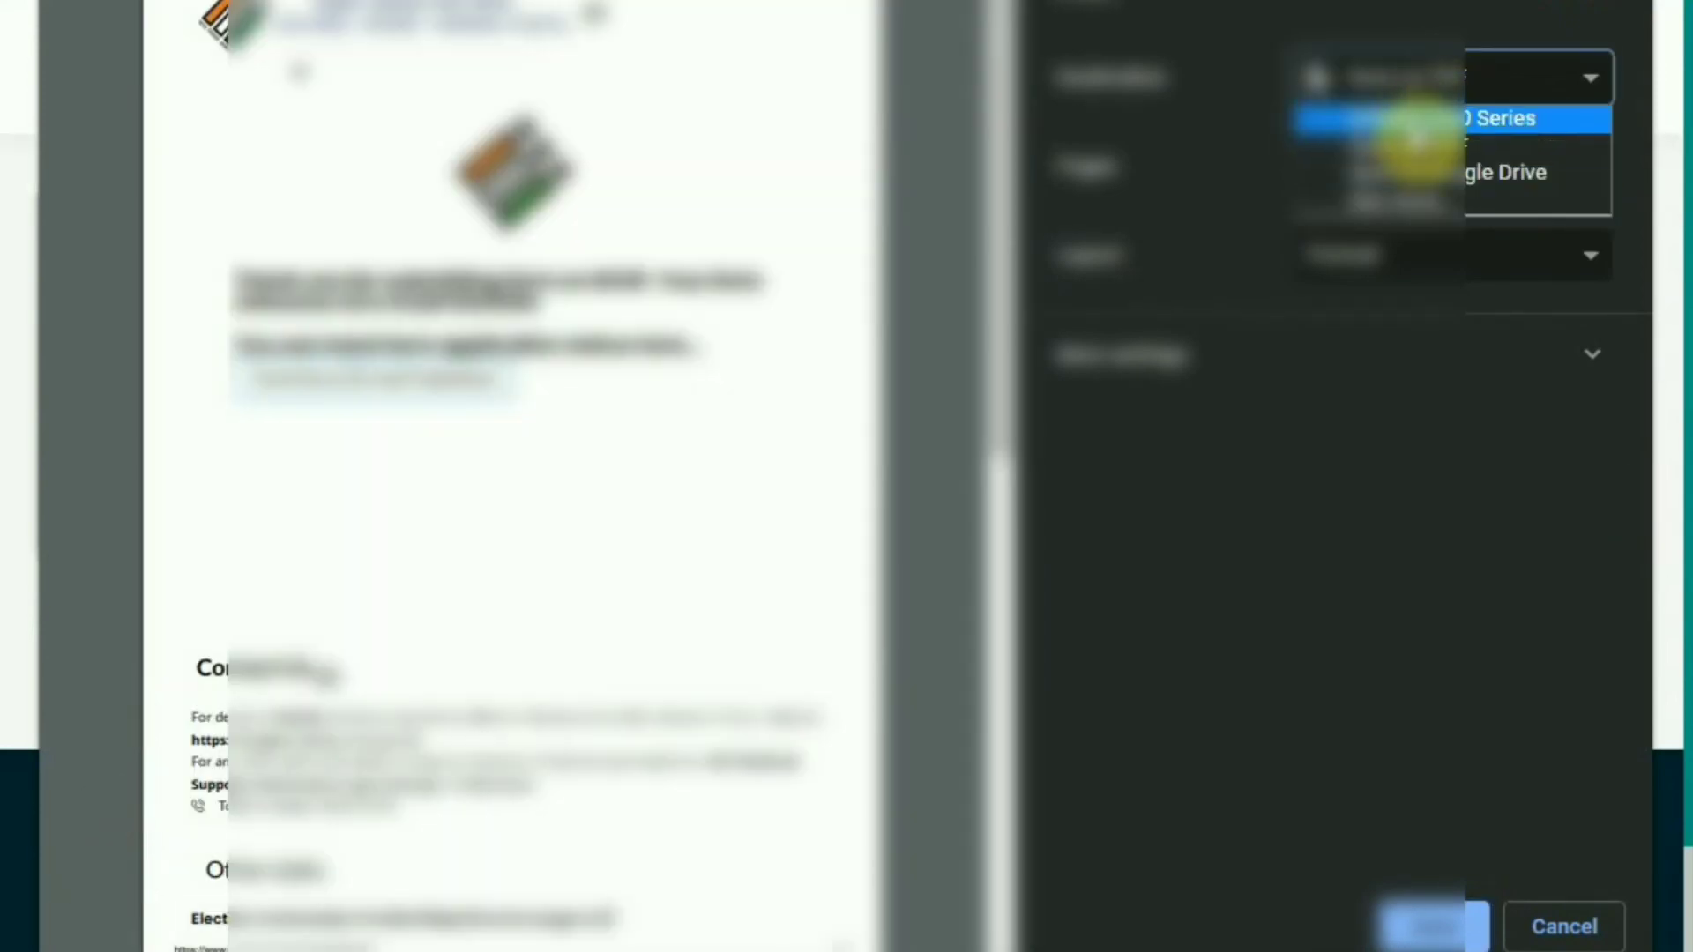
left_click(1417, 124)
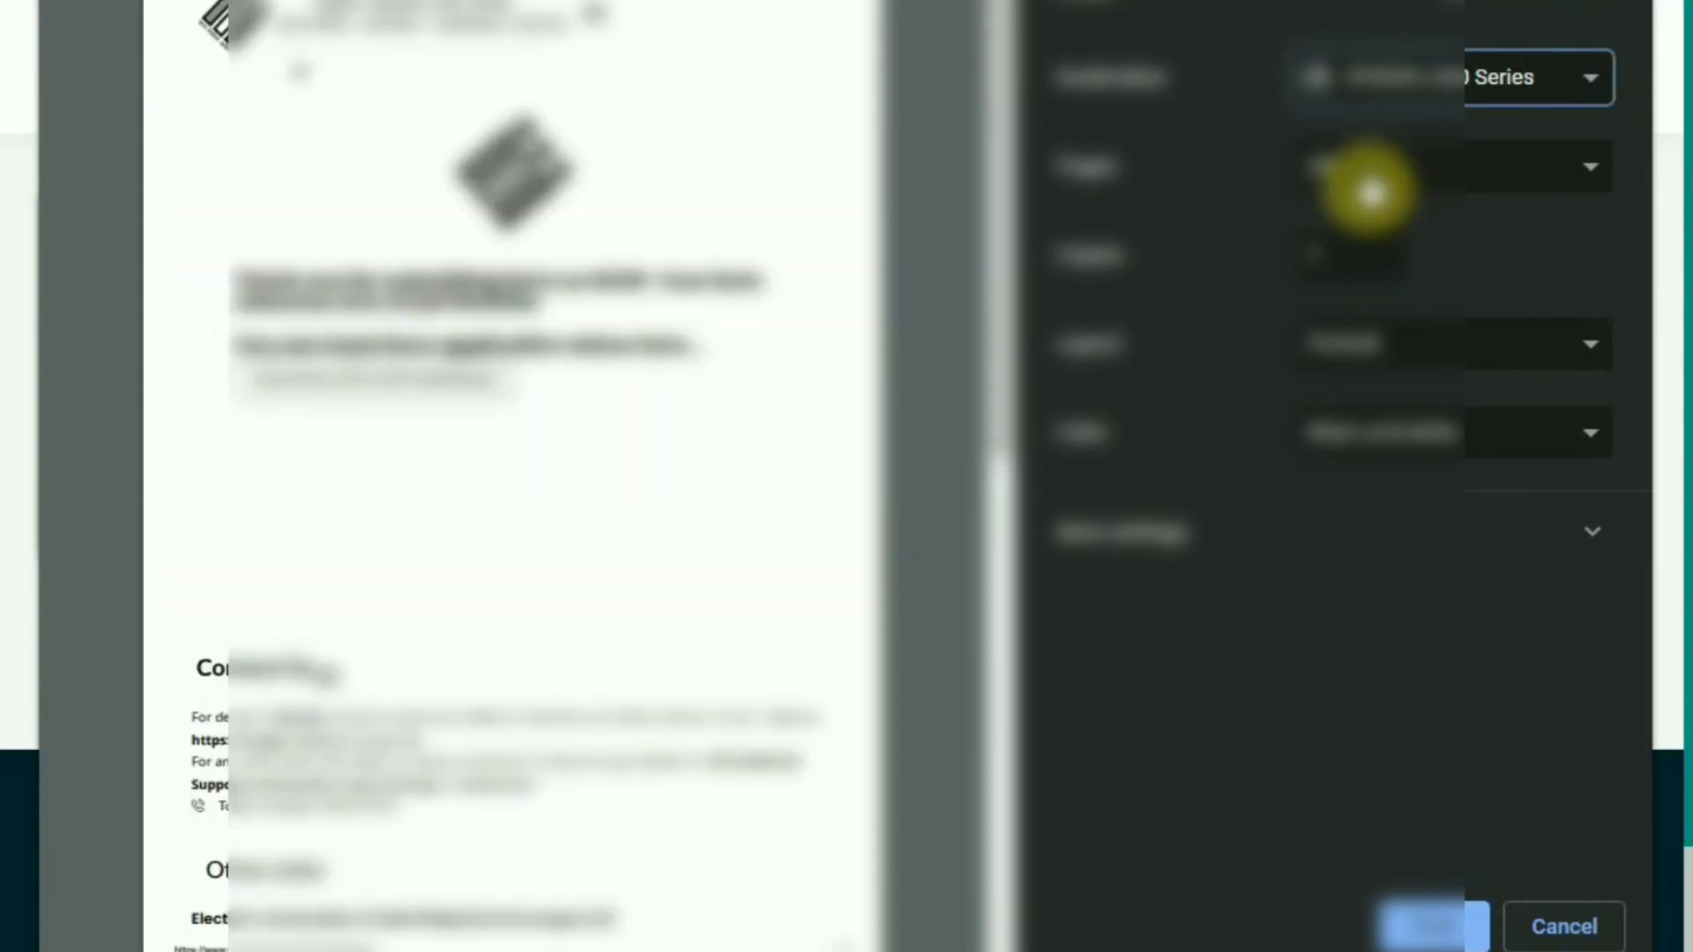
left_click(1369, 184)
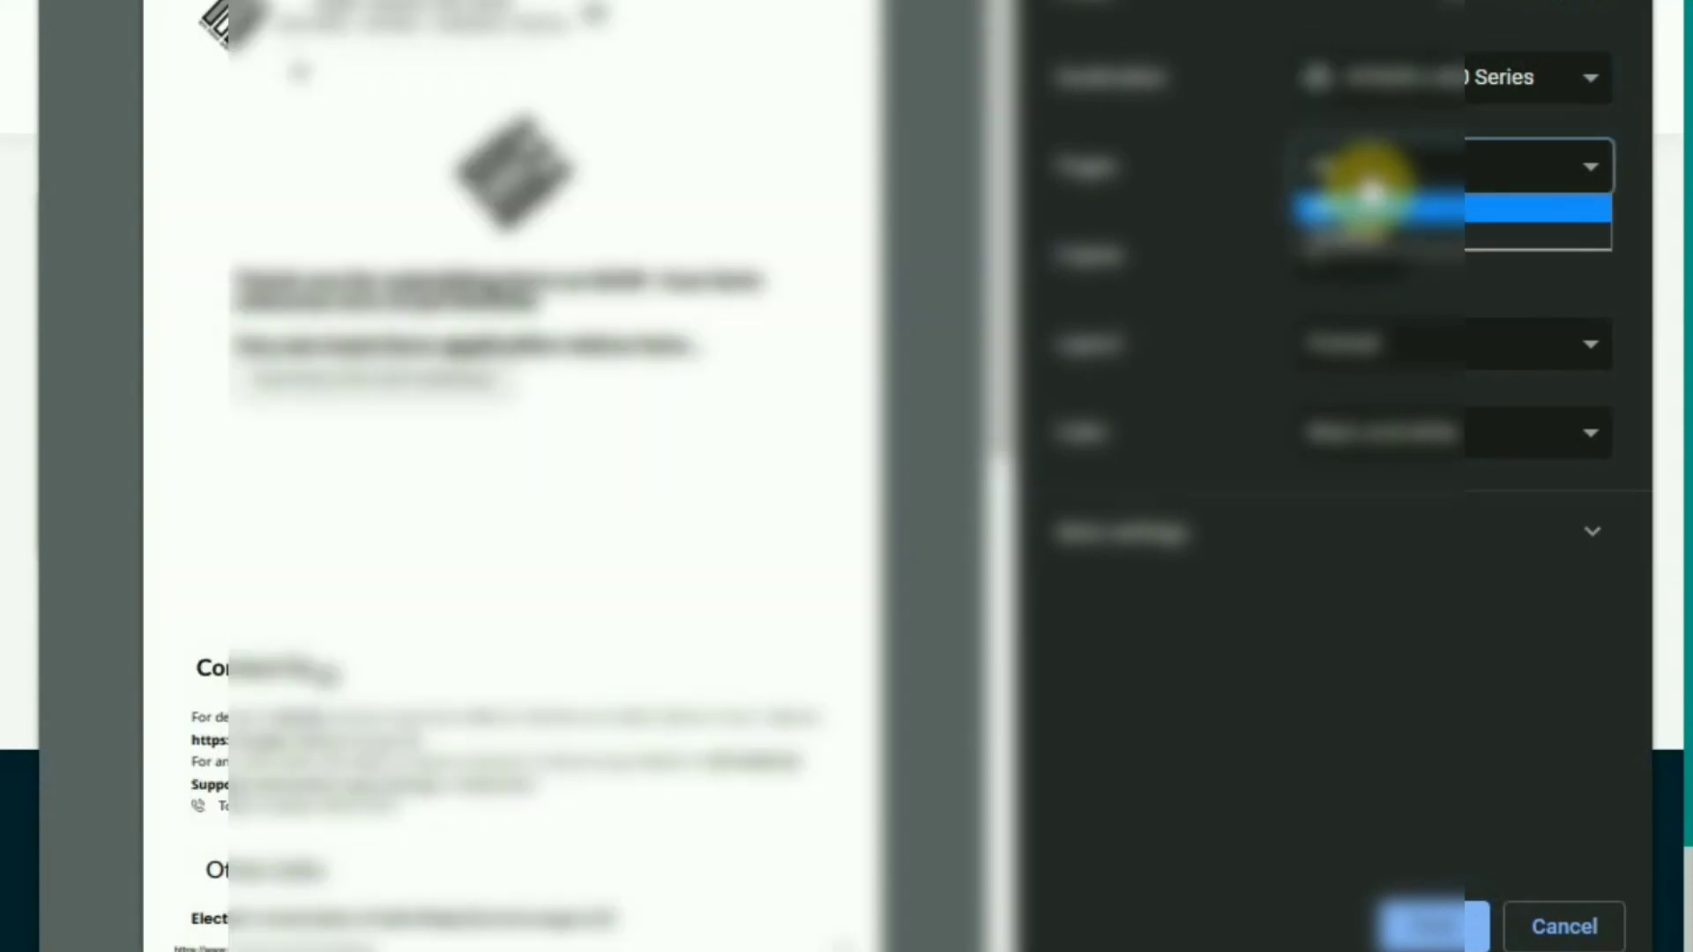